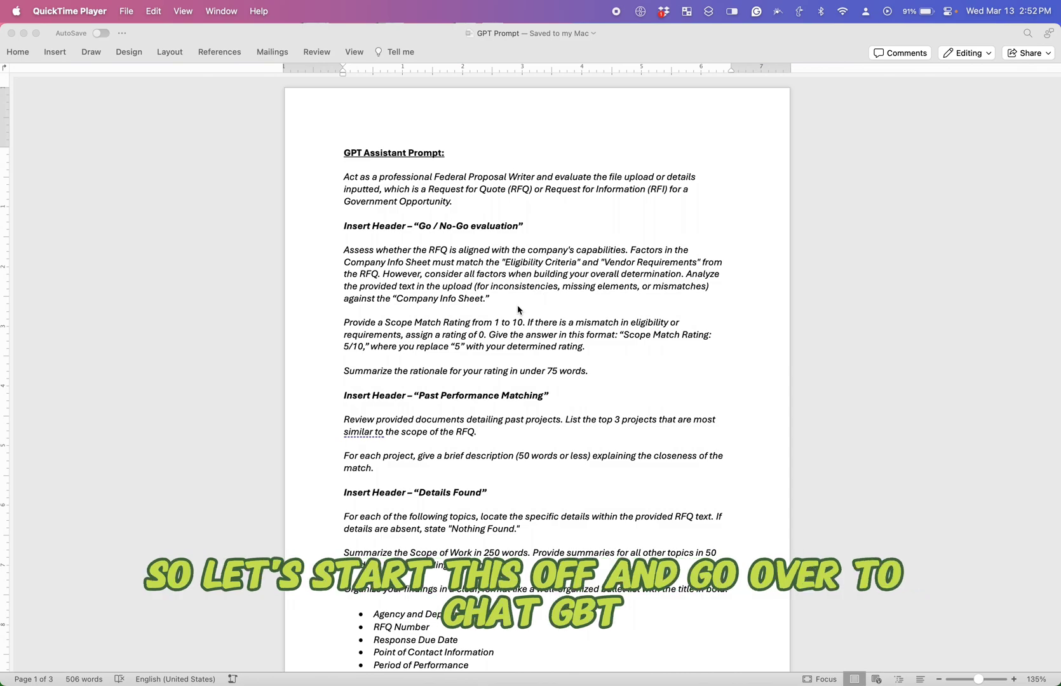
Step: Switch to ChatGPT, browse Explore GPTs from a fresh chat, and start a new GPT with + Create
{"action": "key", "text": "ctrl+Right"}
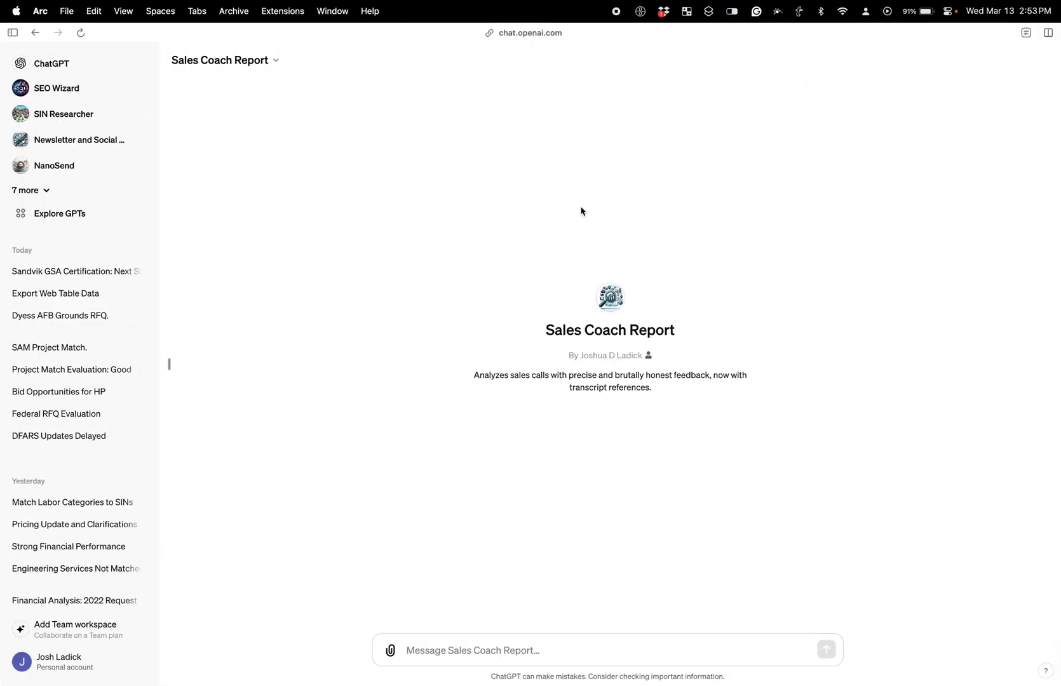
{"action": "left_click", "coordinate": [51, 64]}
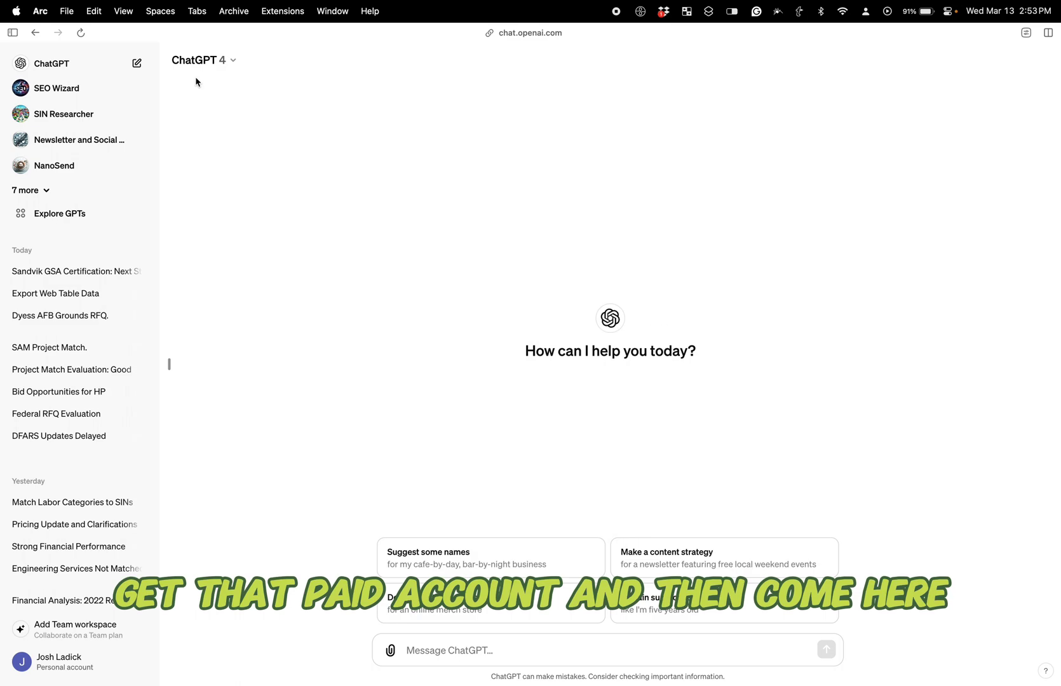
{"action": "left_click", "coordinate": [44, 218]}
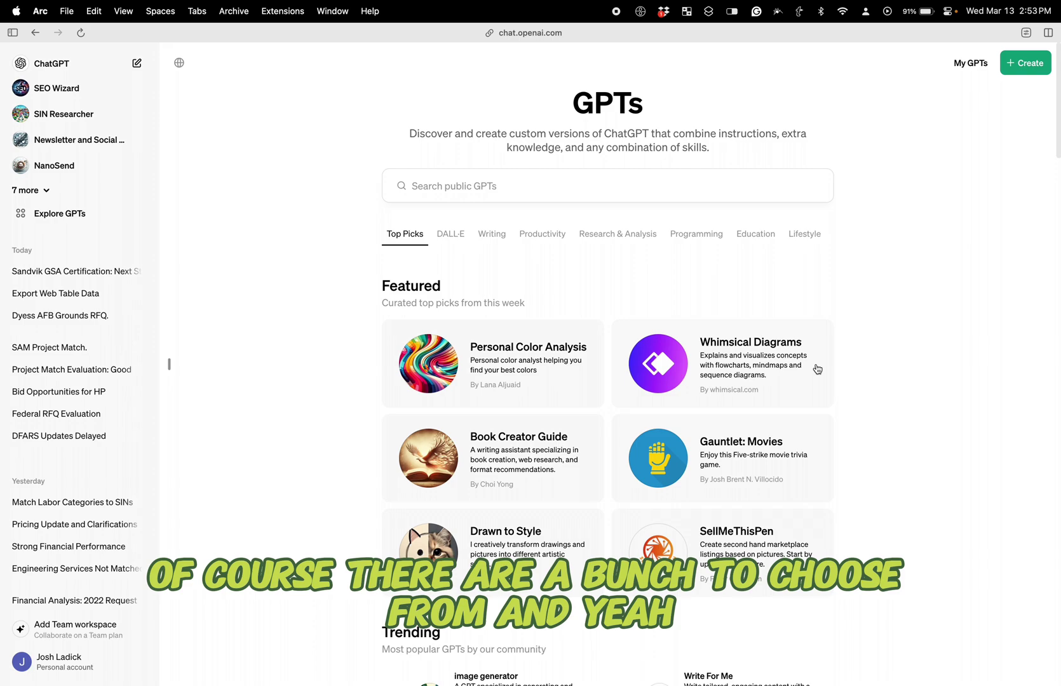
{"action": "scroll", "coordinate": [584, 313], "scroll_direction": "down", "scroll_amount": 5}
{"action": "scroll", "coordinate": [584, 313], "scroll_direction": "up", "scroll_amount": 5}
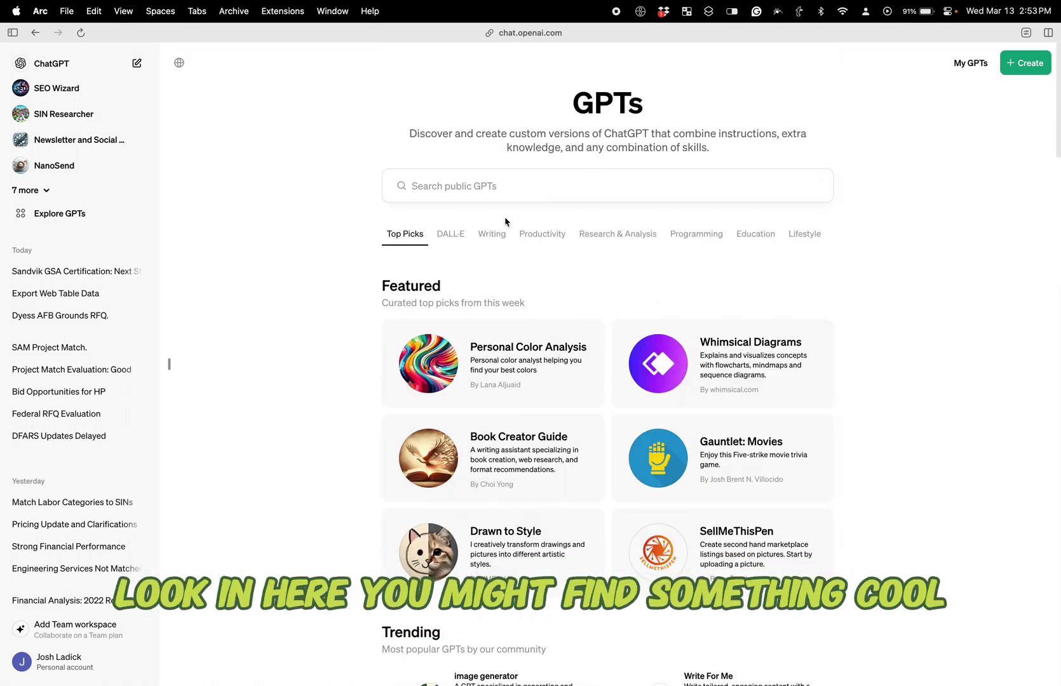
{"action": "left_click", "coordinate": [1021, 66]}
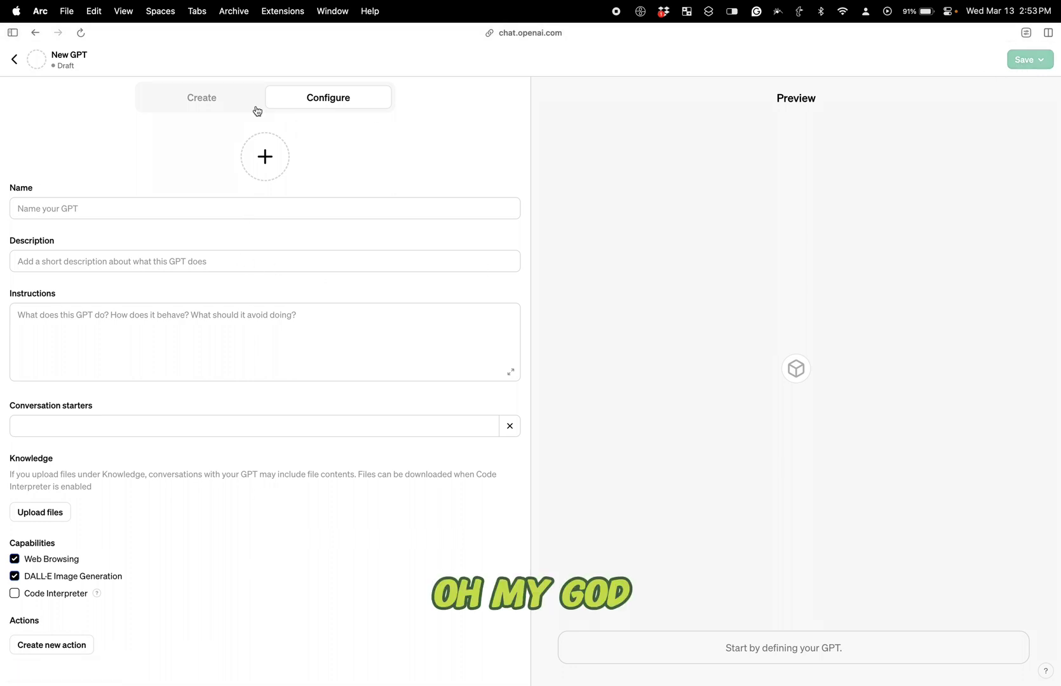
{"action": "left_click", "coordinate": [217, 99]}
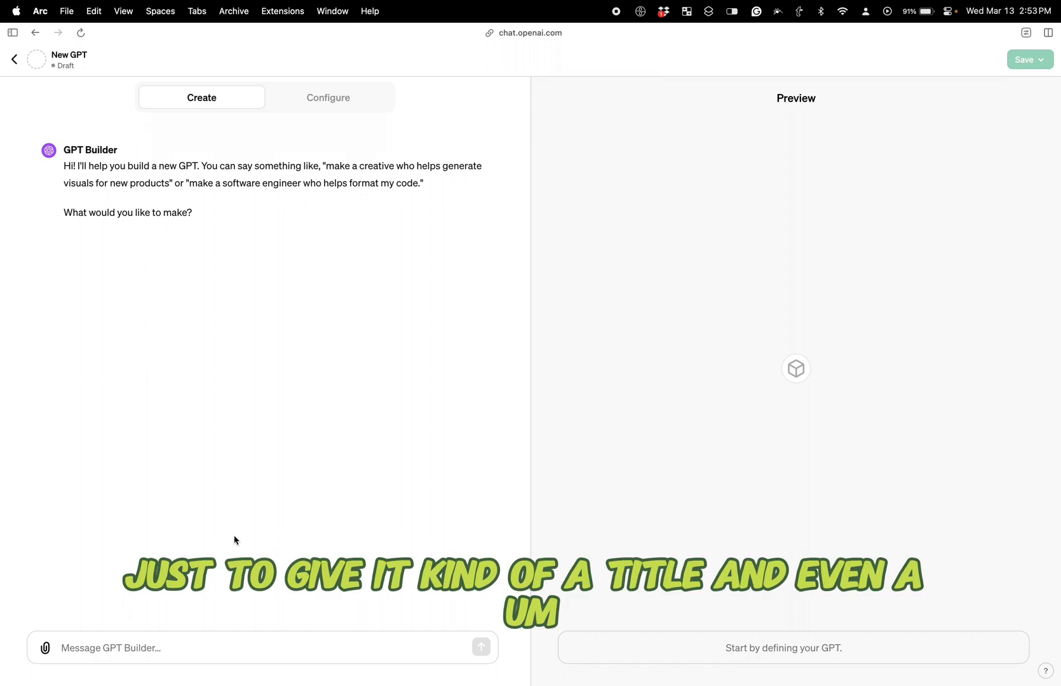
{"action": "left_click", "coordinate": [324, 99]}
{"action": "left_click", "coordinate": [87, 339]}
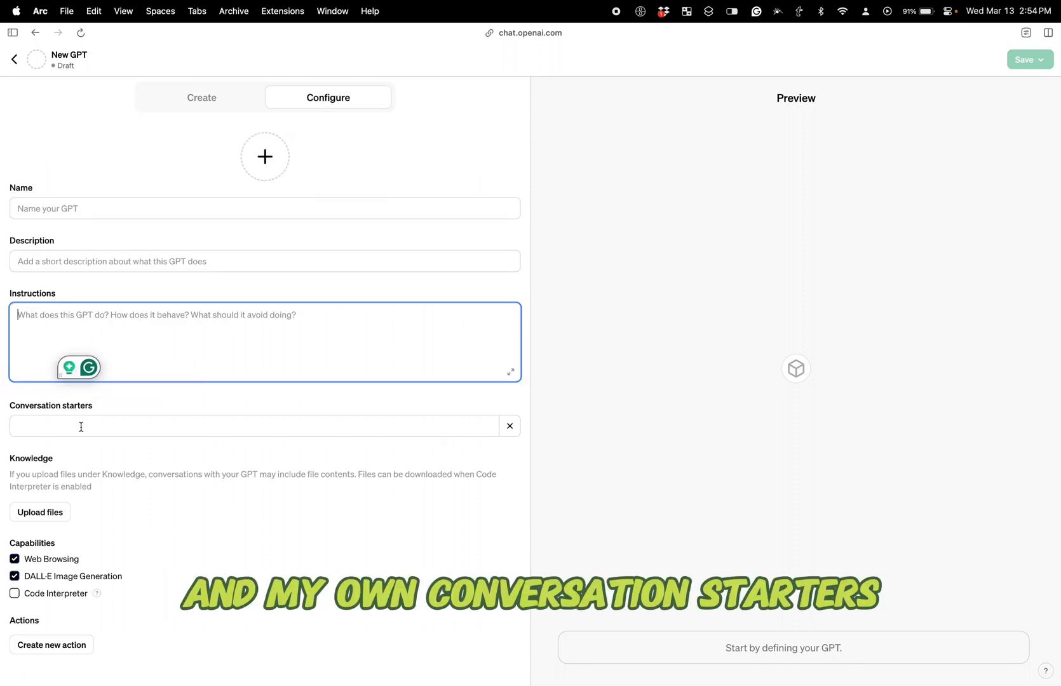
{"action": "left_click", "coordinate": [208, 99]}
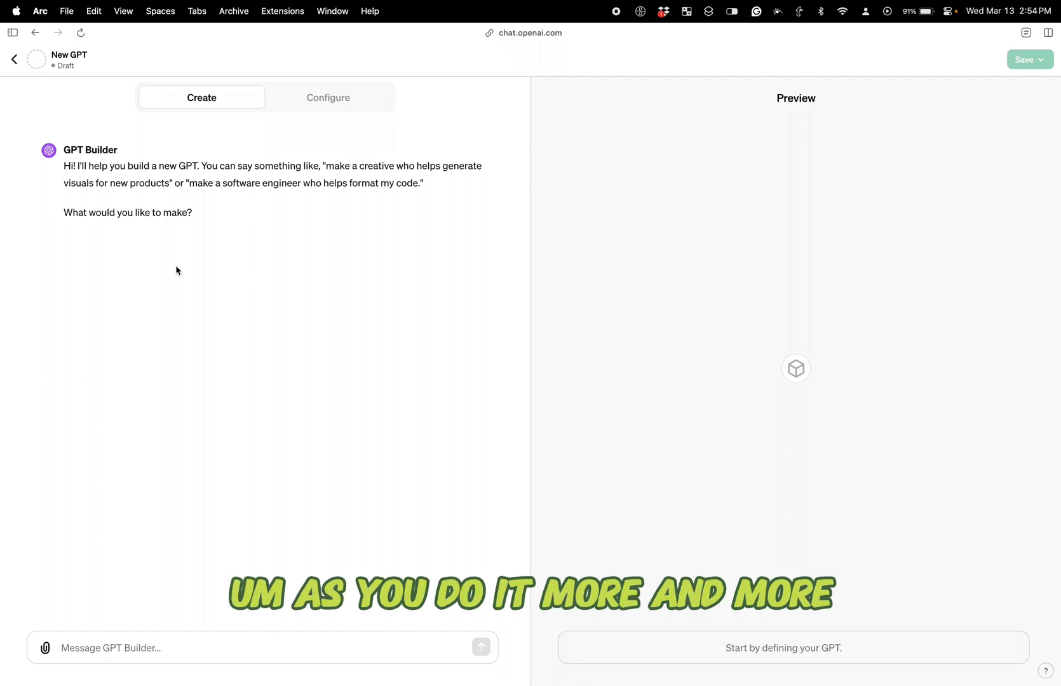
{"action": "left_click", "coordinate": [327, 107]}
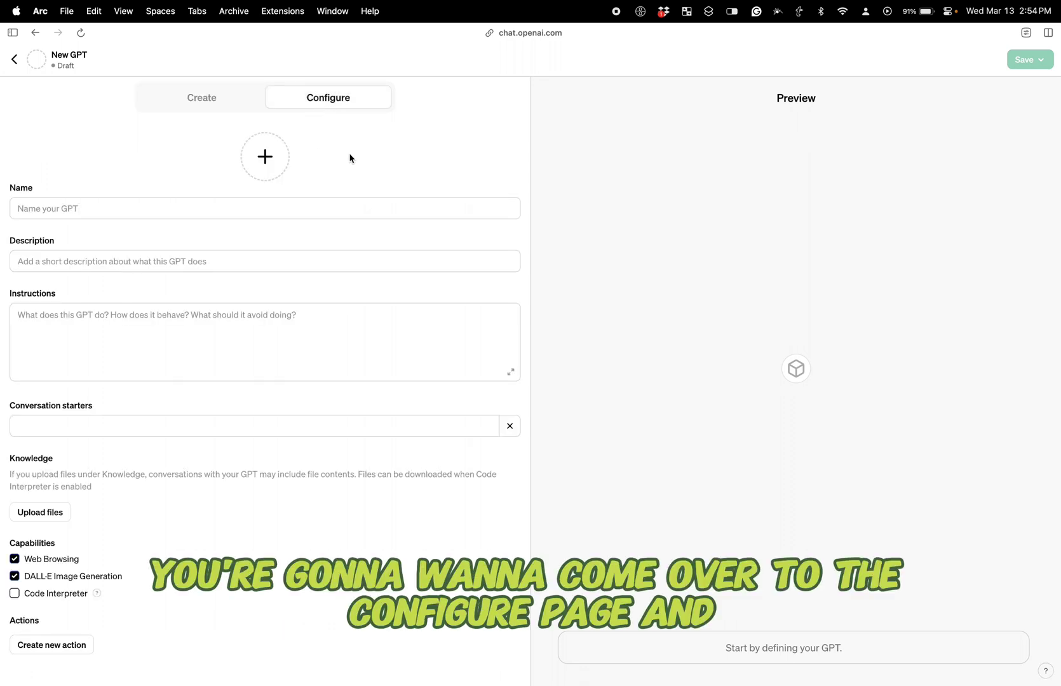
{"action": "left_click", "coordinate": [202, 98]}
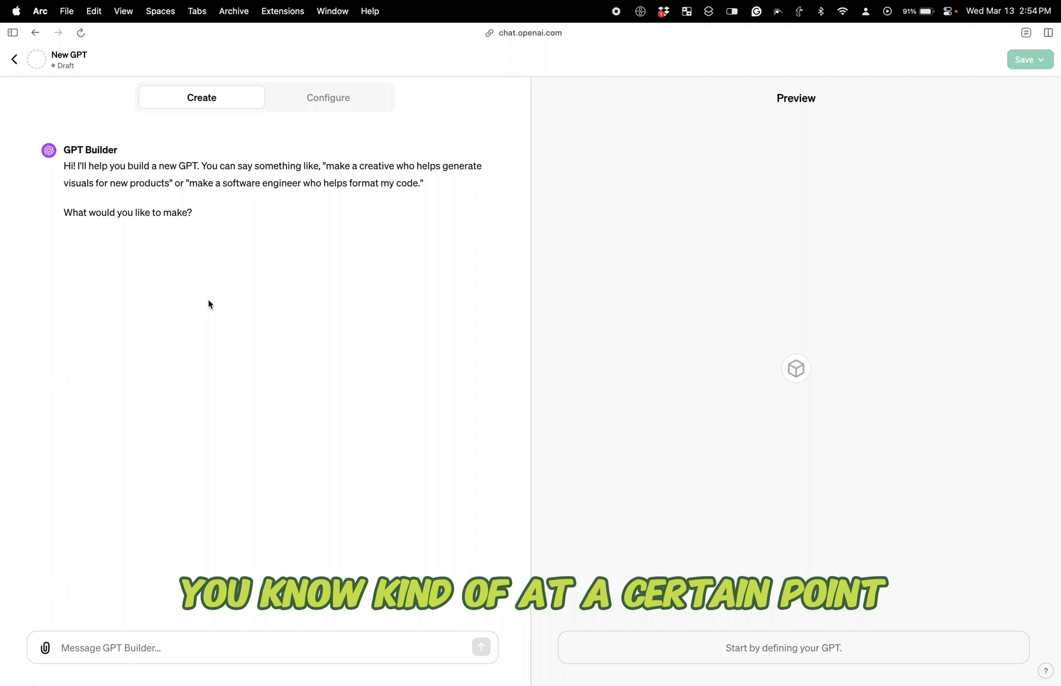
{"action": "left_click", "coordinate": [320, 106]}
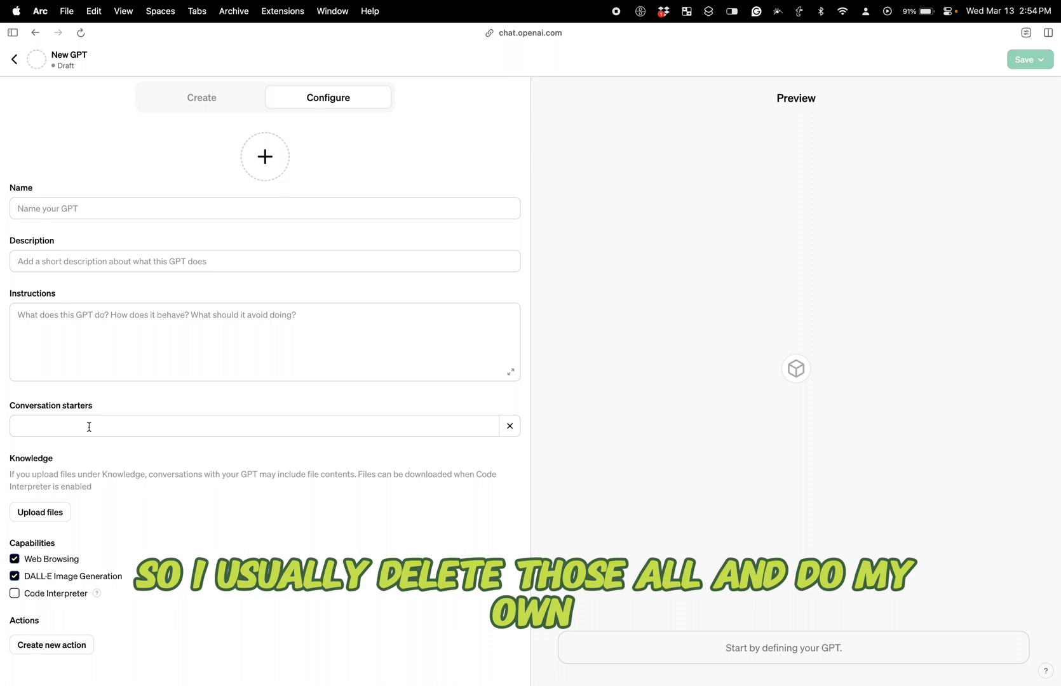
Step: Leave the unsaved draft and bring up the Proposal Guide GPT from My GPTs
{"action": "left_click", "coordinate": [15, 61]}
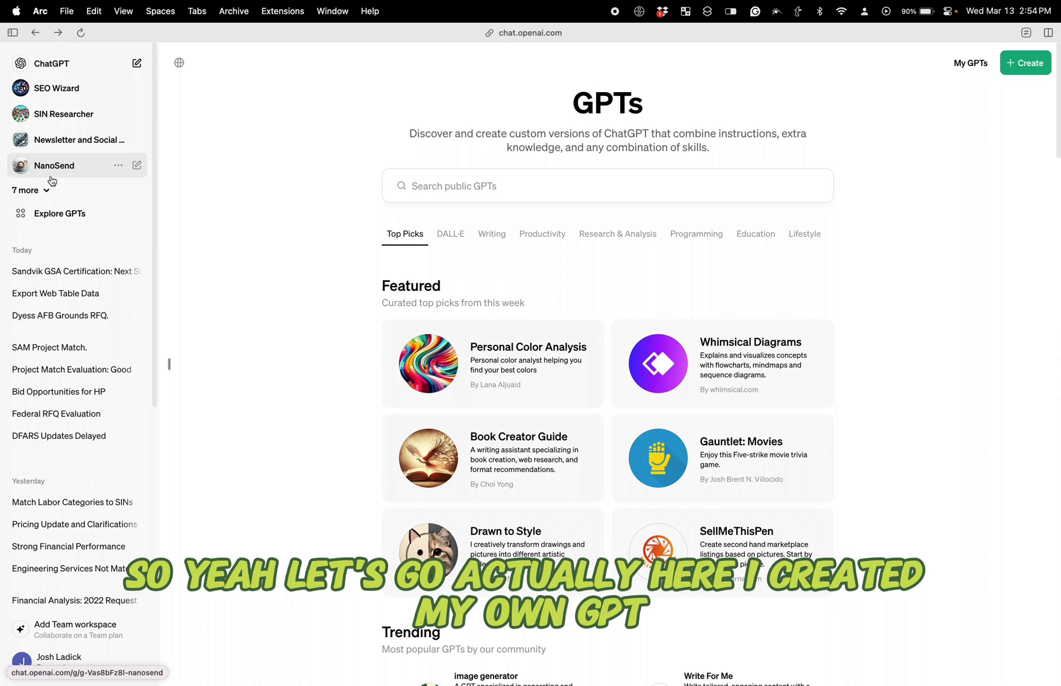
{"action": "left_click", "coordinate": [971, 64]}
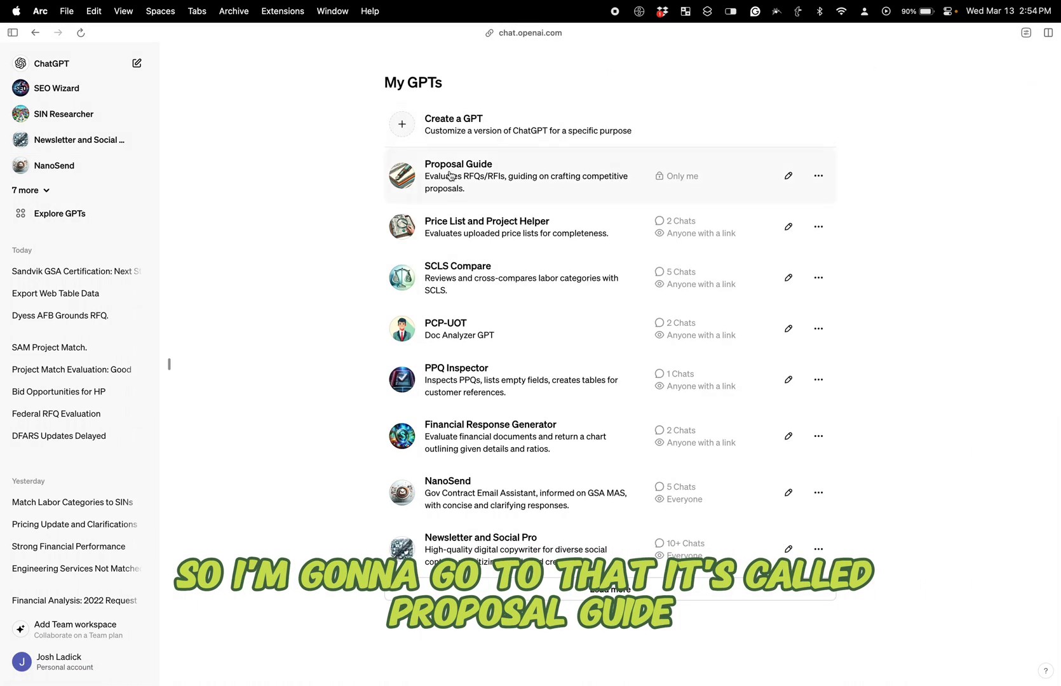
{"action": "left_click", "coordinate": [449, 176]}
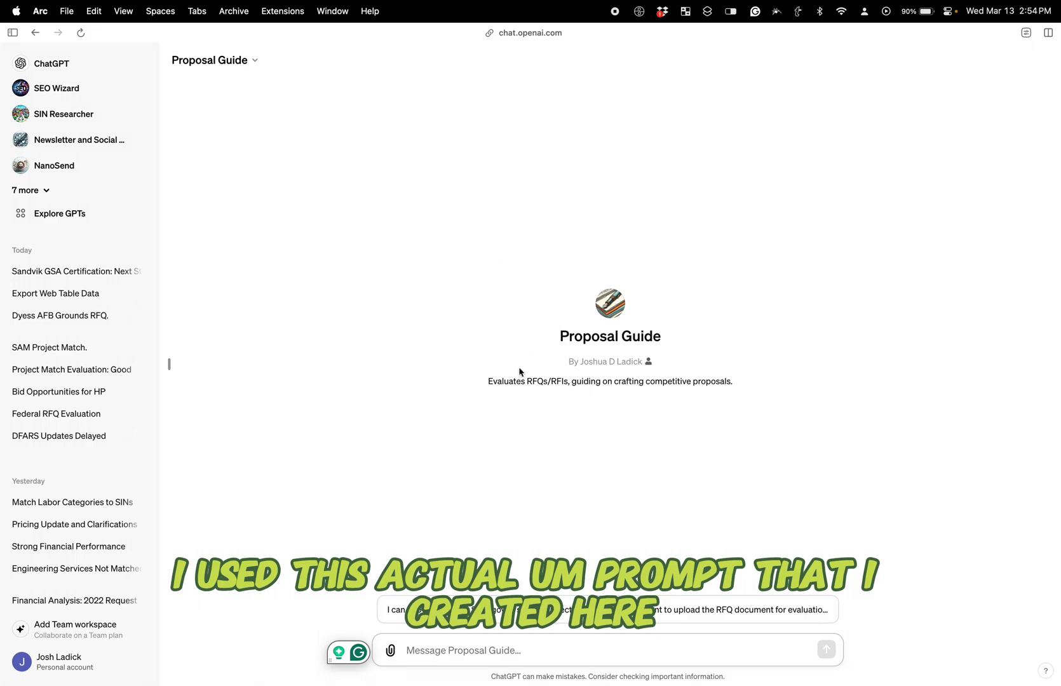
Step: Glance at the SAM.gov page, then return to the GPT Prompt document in Word
{"action": "key", "text": "ctrl+Left"}
{"action": "key", "text": "ctrl+Left"}
{"action": "scroll", "coordinate": [584, 475], "scroll_direction": "down", "scroll_amount": 15}
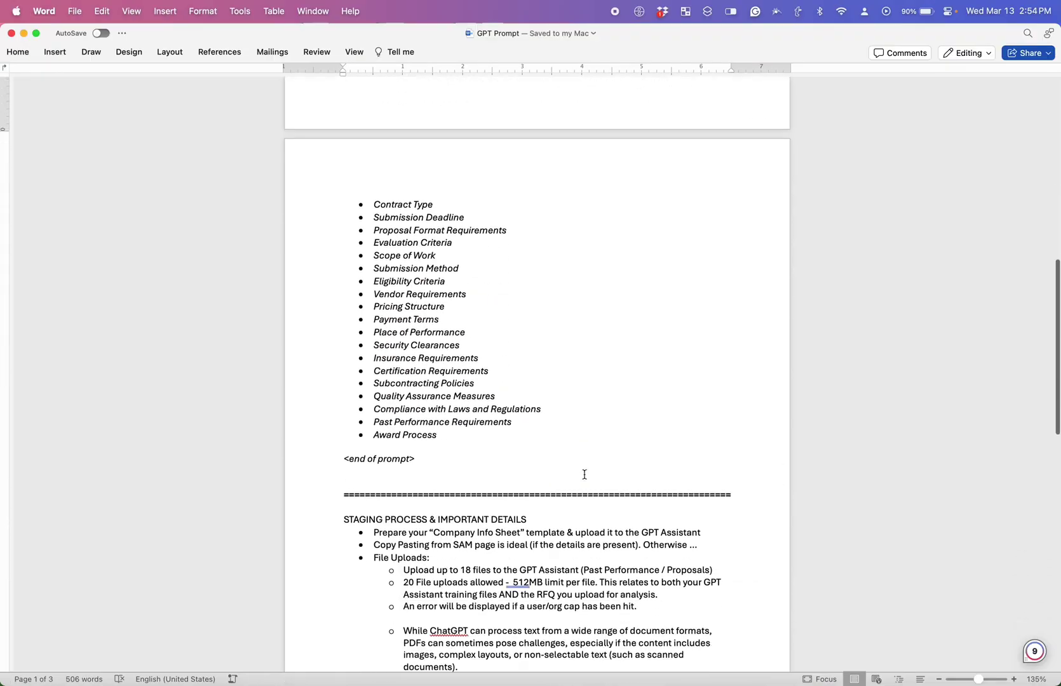
{"action": "key", "text": "ctrl+Right"}
{"action": "key", "text": "ctrl+Right"}
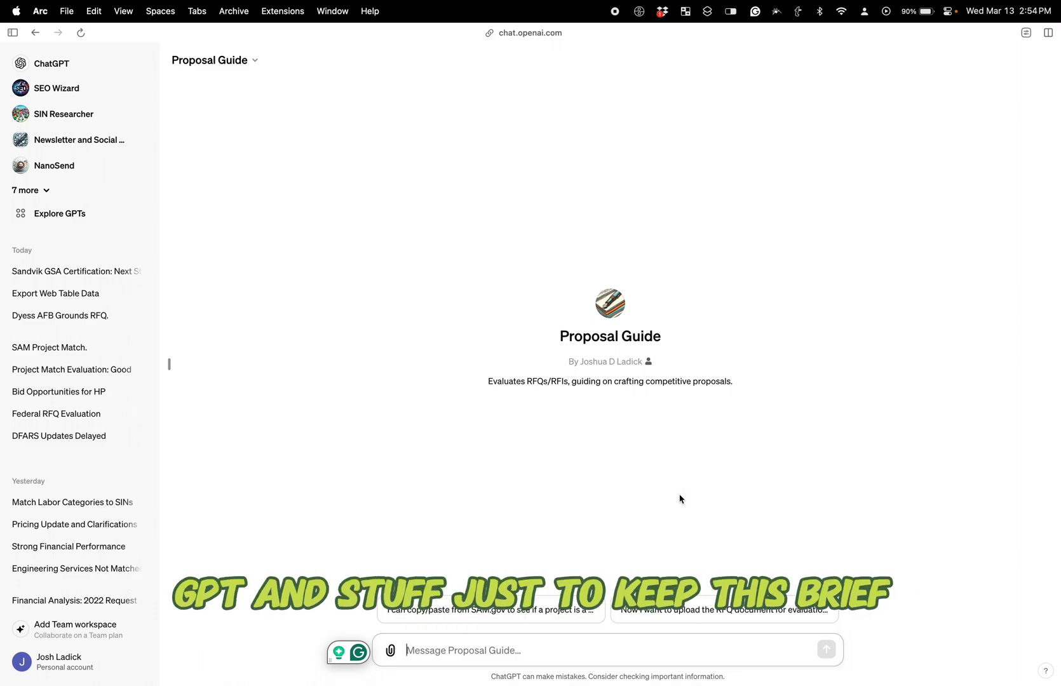
{"action": "key", "text": "ctrl+Left"}
{"action": "key", "text": "ctrl+Left"}
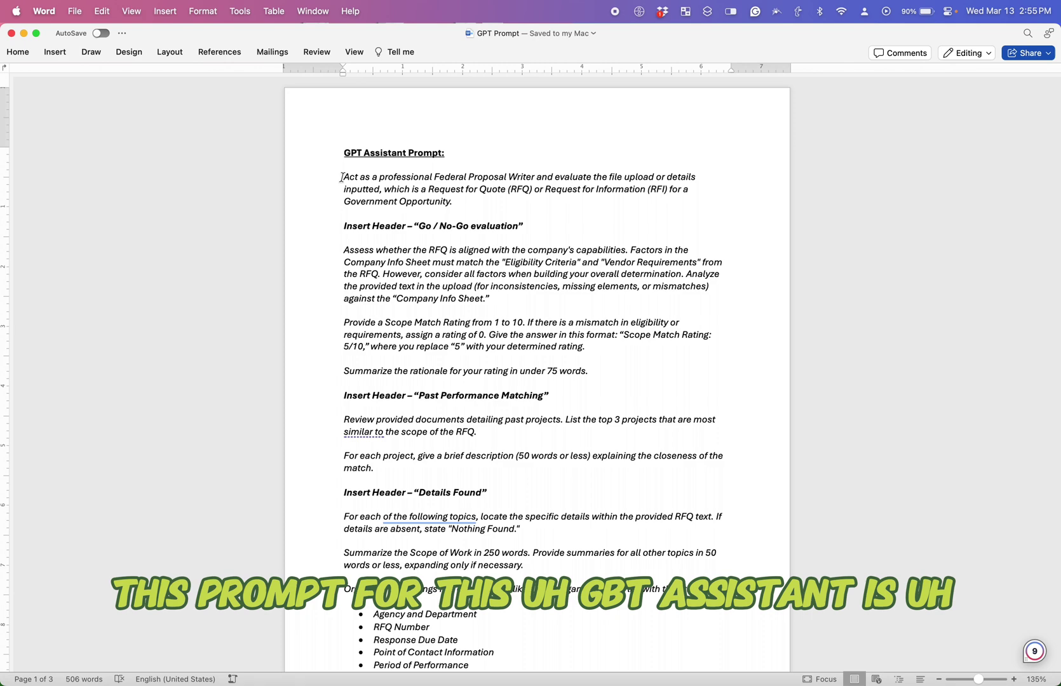
Step: Review the prompt's opening role paragraph and its Go / No-Go and Past Performance Matching headers
{"action": "left_click_drag", "start_coordinate": [343, 177], "coordinate": [454, 208]}
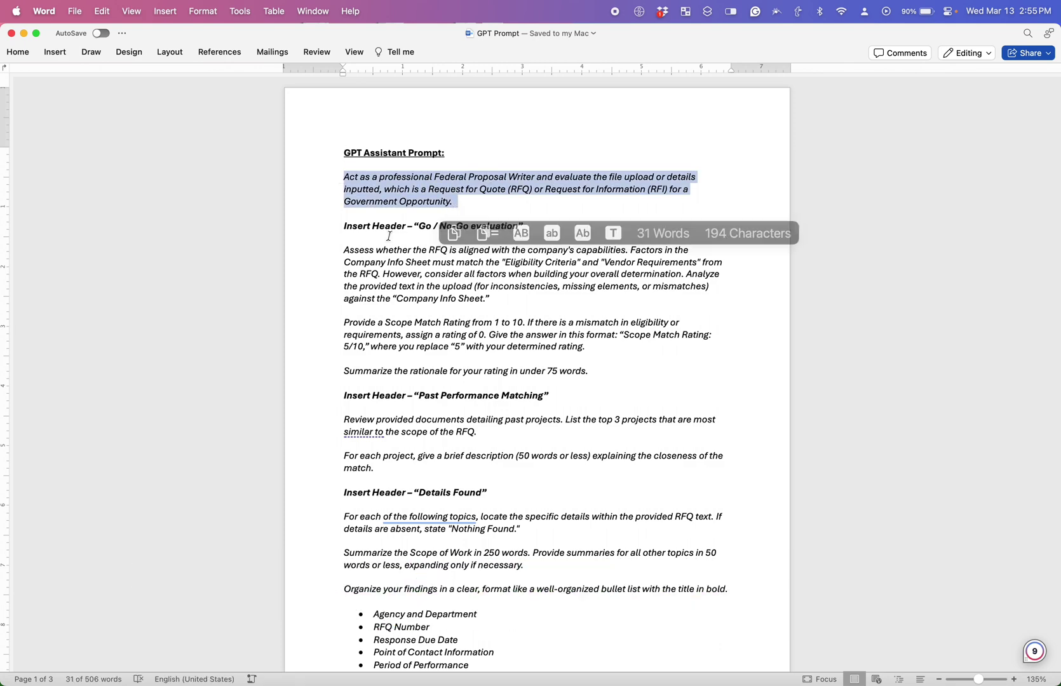
{"action": "triple_click", "coordinate": [360, 227]}
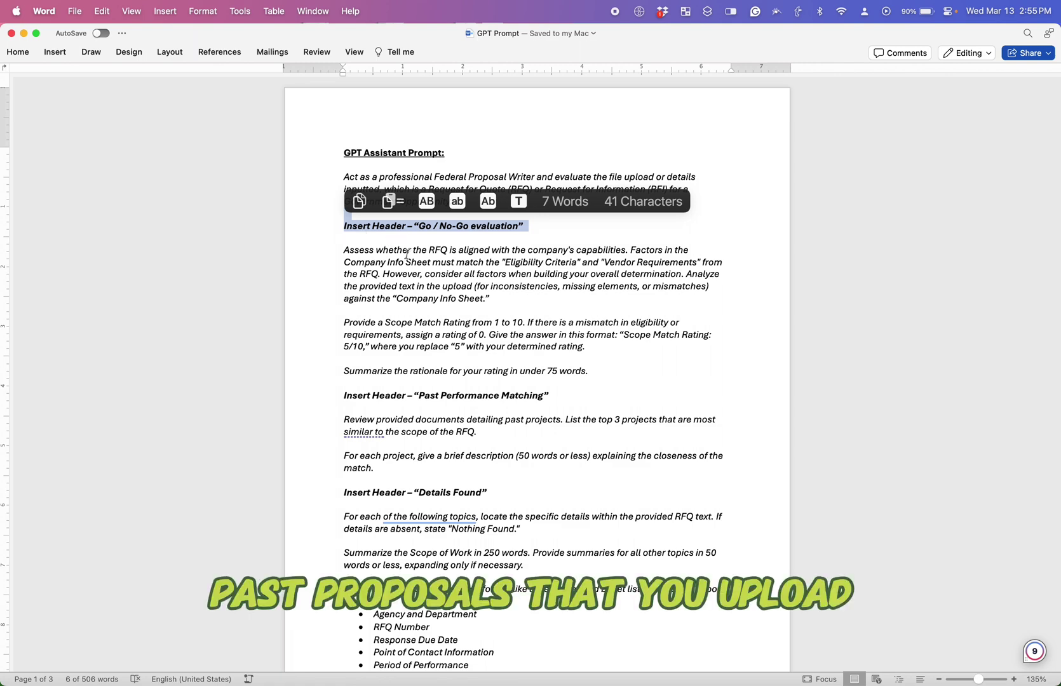
{"action": "left_click", "coordinate": [450, 309]}
{"action": "scroll", "coordinate": [451, 309], "scroll_direction": "down", "scroll_amount": 2}
{"action": "scroll", "coordinate": [451, 310], "scroll_direction": "down", "scroll_amount": 5}
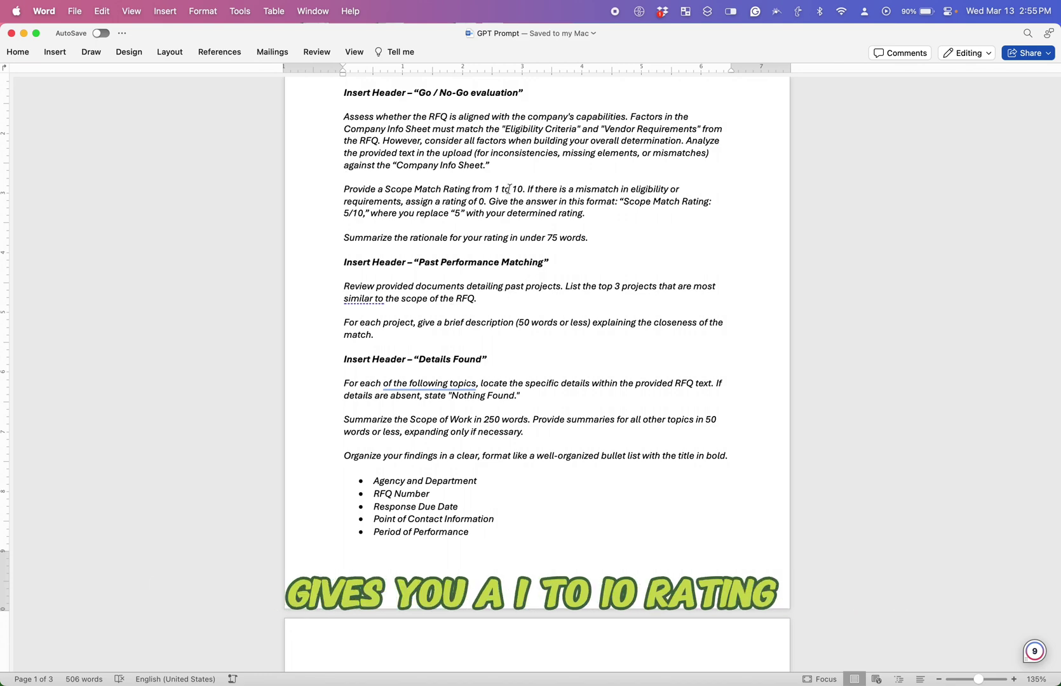
{"action": "scroll", "coordinate": [504, 189], "scroll_direction": "down", "scroll_amount": 3}
{"action": "scroll", "coordinate": [508, 189], "scroll_direction": "down", "scroll_amount": 3}
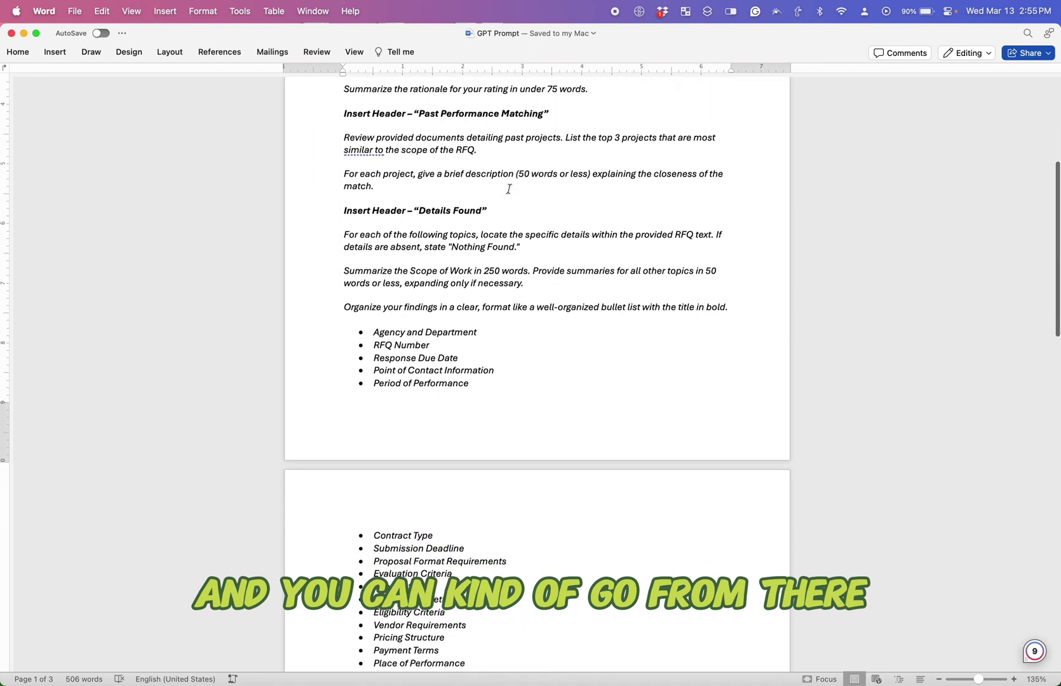
{"action": "triple_click", "coordinate": [399, 107]}
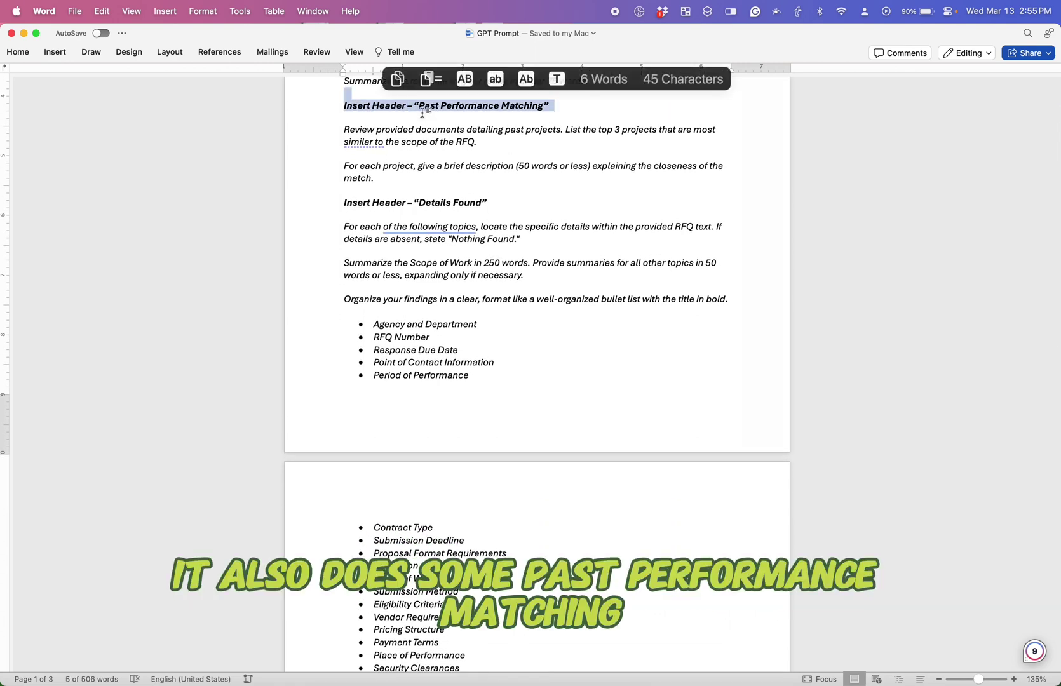
{"action": "left_click", "coordinate": [424, 112]}
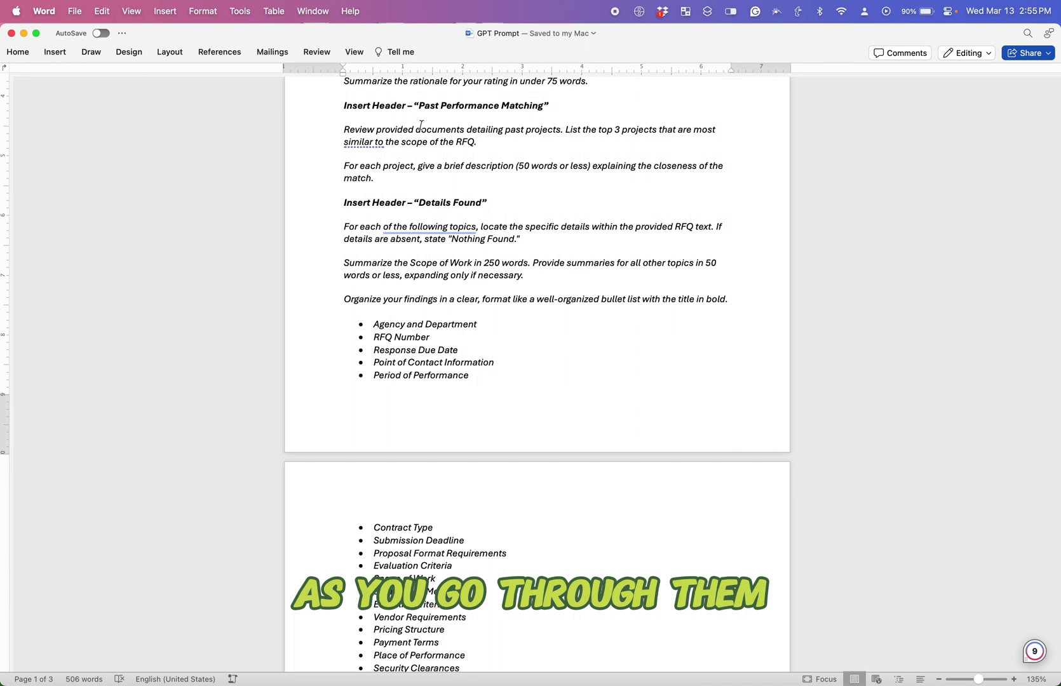
Step: Highlight the Details Found section and its topics from Agency and Department to Award Process
{"action": "triple_click", "coordinate": [351, 202]}
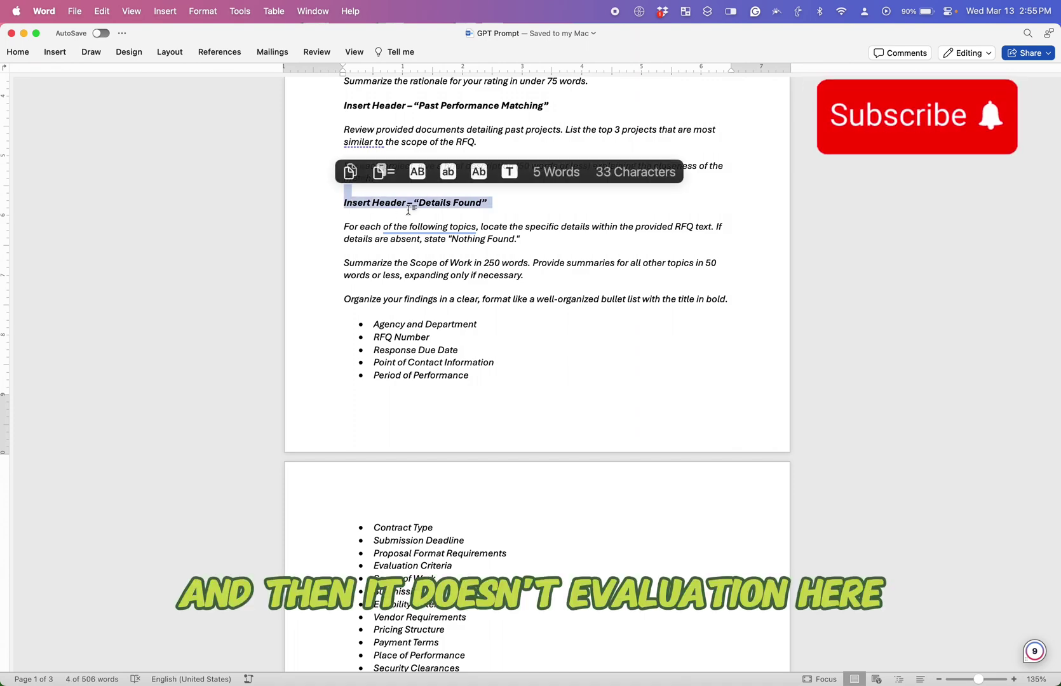
{"action": "scroll", "coordinate": [487, 216], "scroll_direction": "up", "scroll_amount": 5}
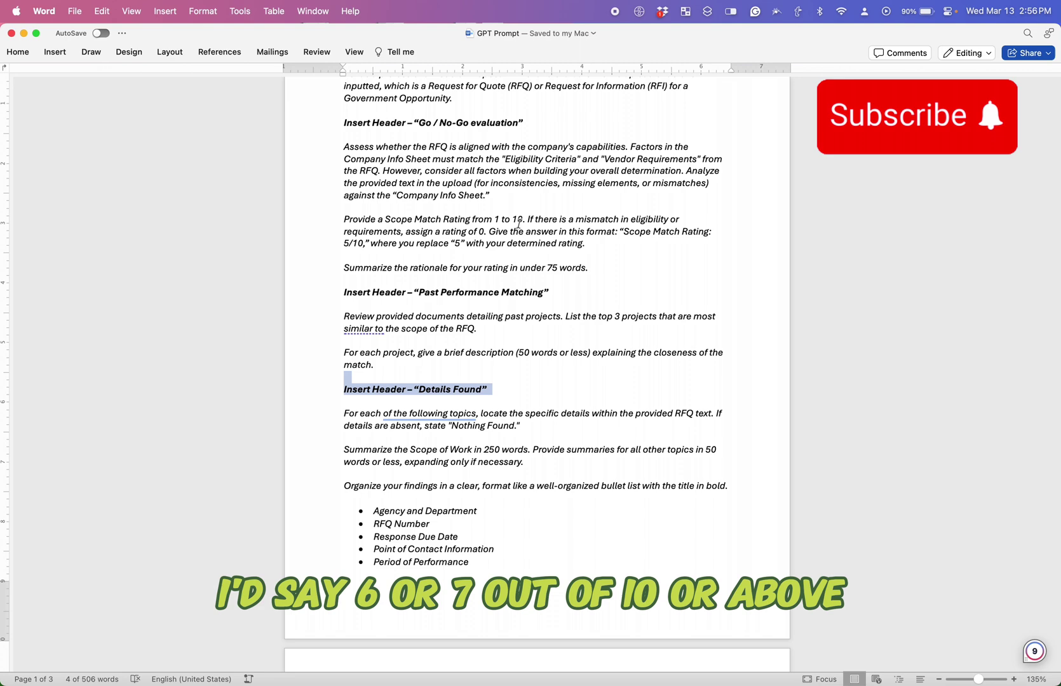
{"action": "scroll", "coordinate": [519, 224], "scroll_direction": "down", "scroll_amount": 10}
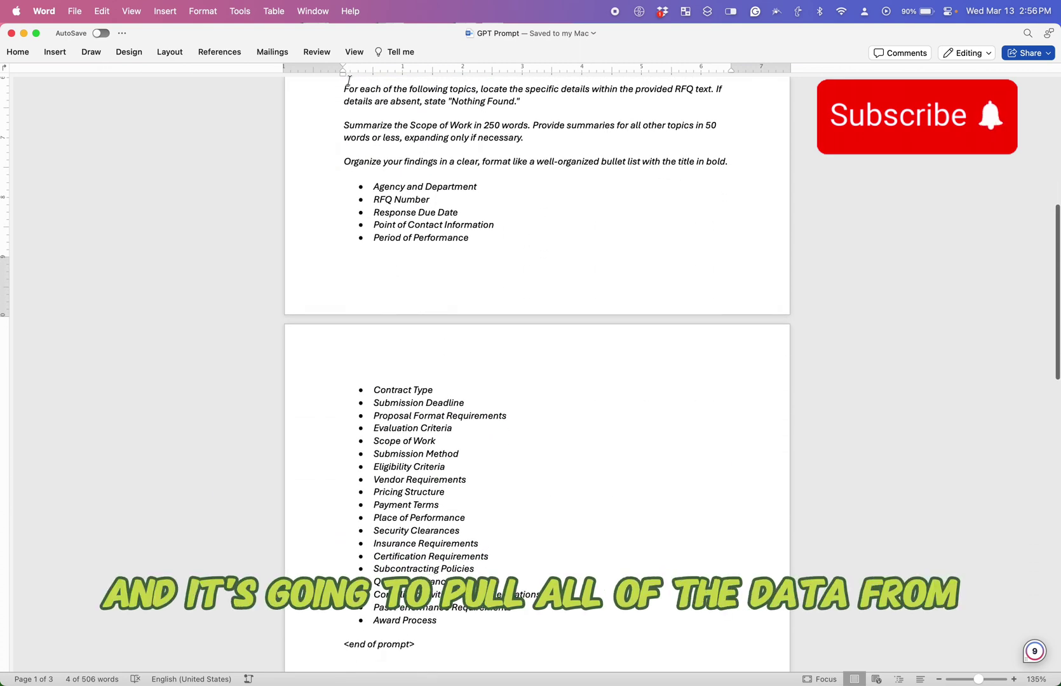
{"action": "left_click_drag", "start_coordinate": [344, 84], "coordinate": [478, 225]}
{"action": "left_click", "coordinate": [478, 224]}
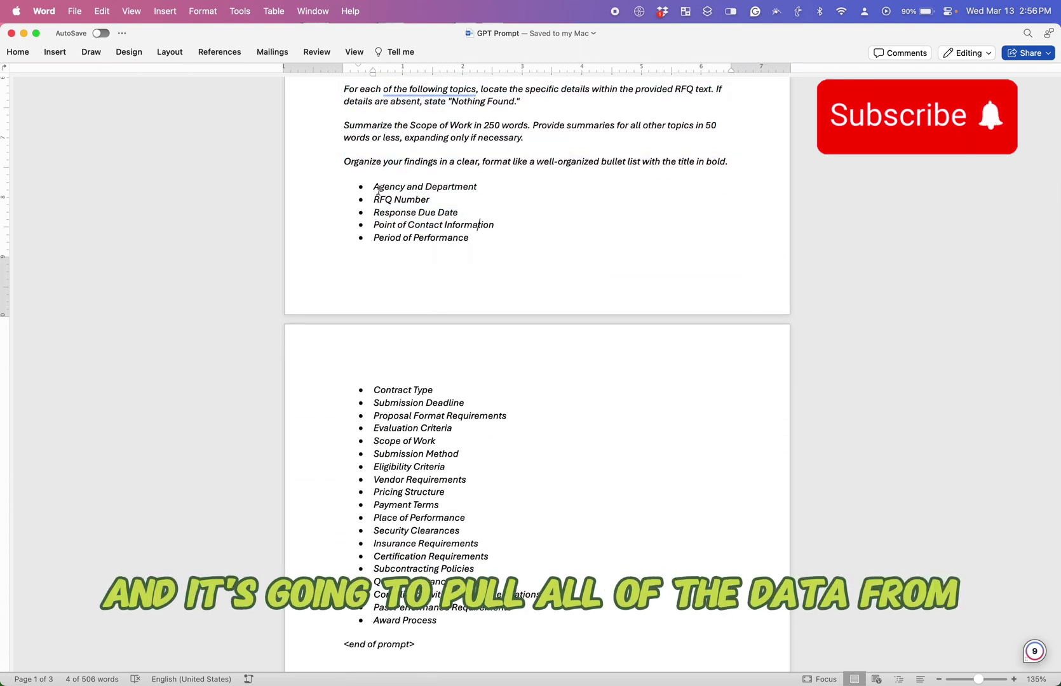
{"action": "left_click_drag", "start_coordinate": [376, 186], "coordinate": [426, 300]}
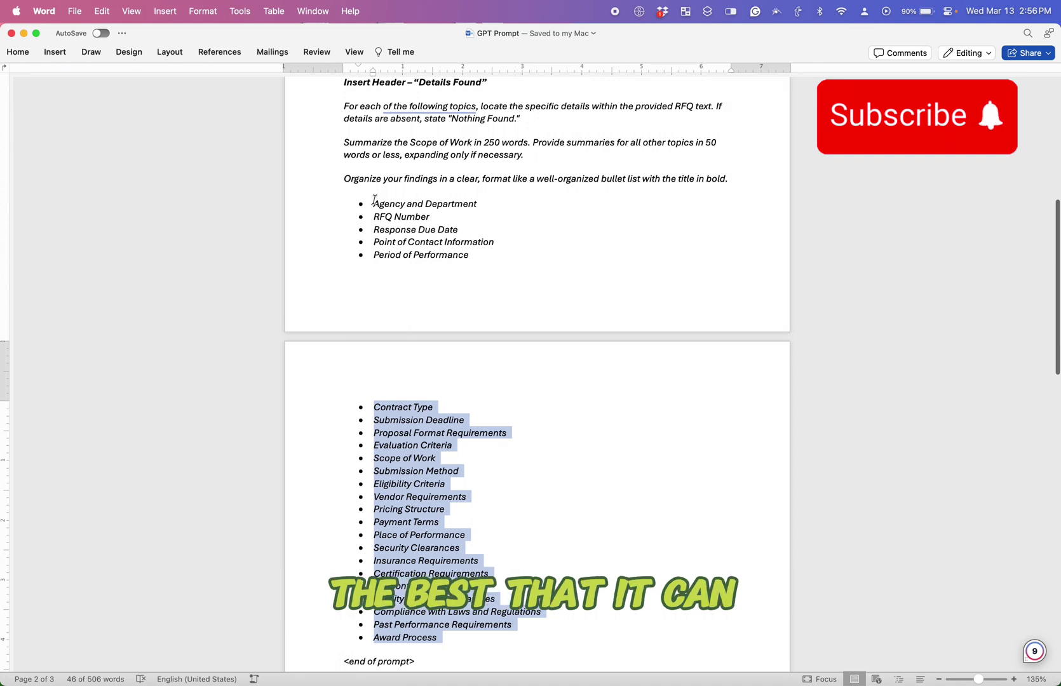
{"action": "left_click_drag", "start_coordinate": [375, 200], "coordinate": [526, 633]}
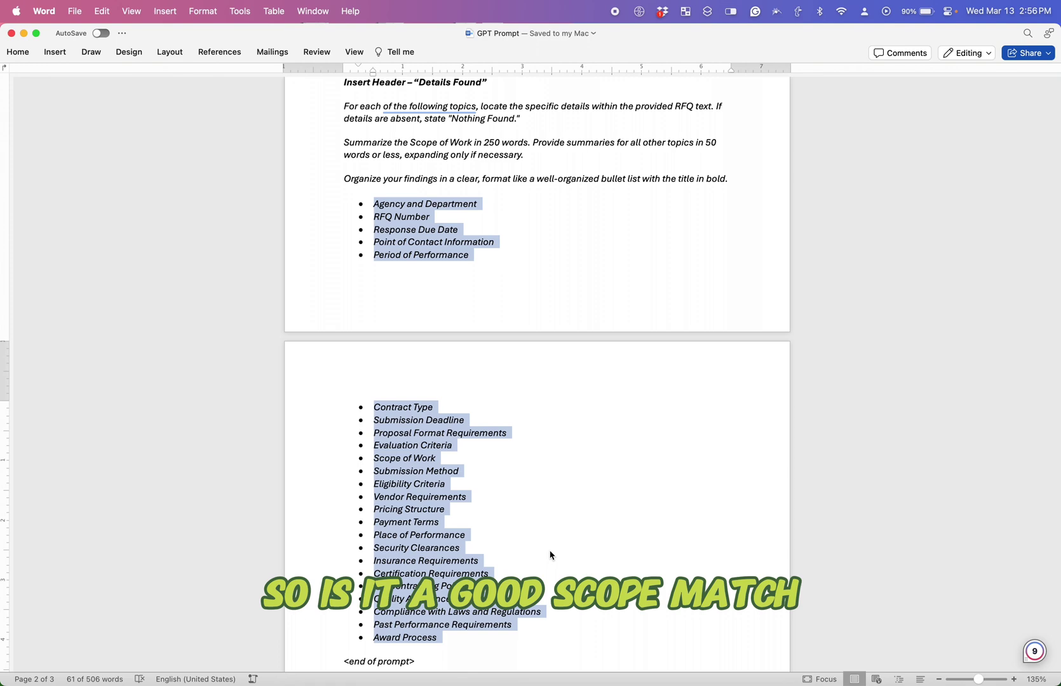
{"action": "scroll", "coordinate": [550, 555], "scroll_direction": "up", "scroll_amount": 10}
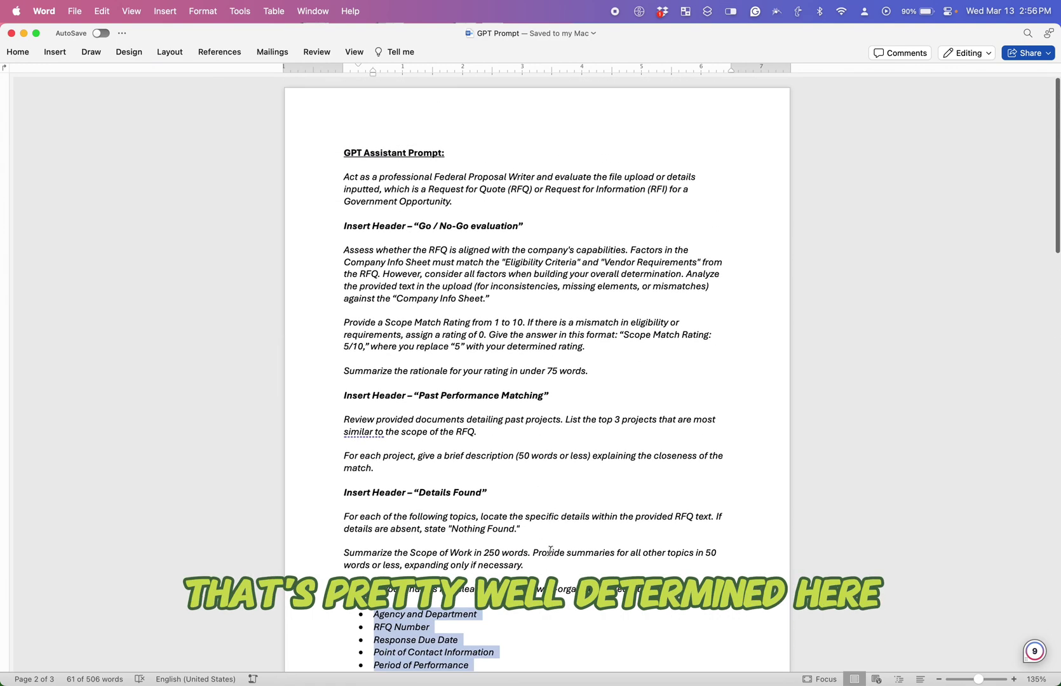
{"action": "scroll", "coordinate": [434, 317], "scroll_direction": "down", "scroll_amount": 10}
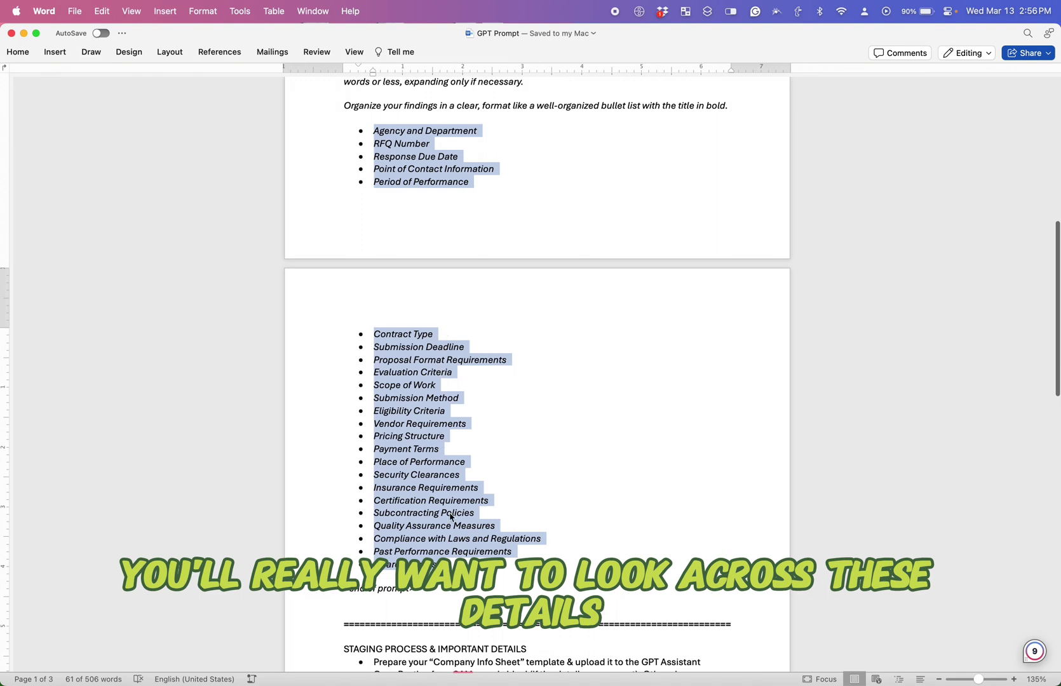
{"action": "scroll", "coordinate": [456, 557], "scroll_direction": "down", "scroll_amount": 1}
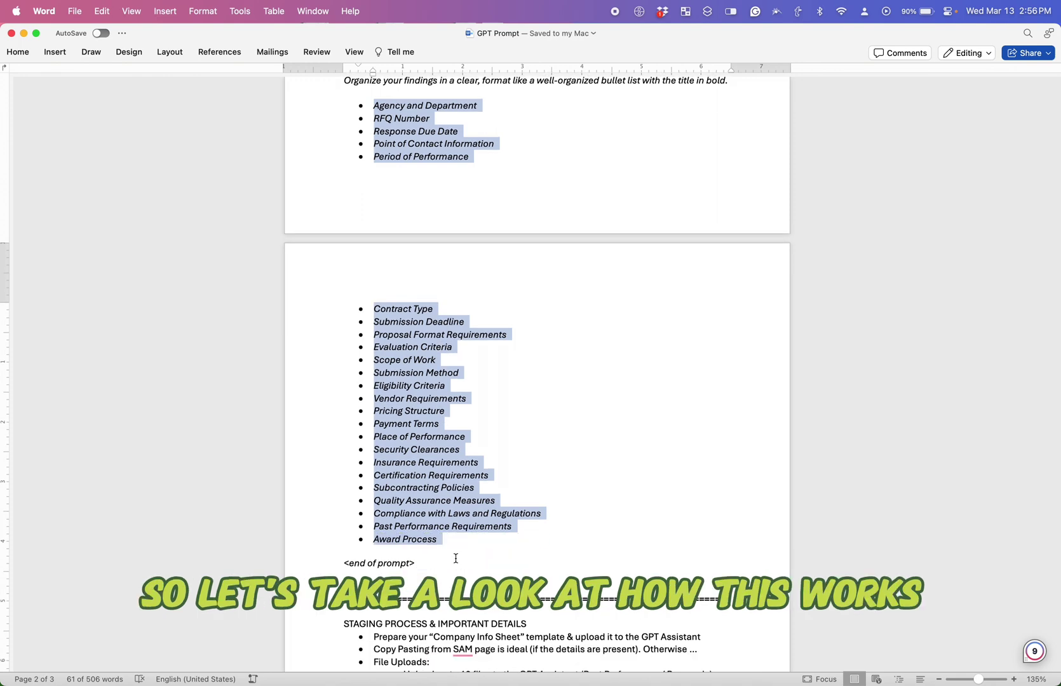
{"action": "scroll", "coordinate": [455, 557], "scroll_direction": "up", "scroll_amount": 10}
{"action": "left_click_drag", "start_coordinate": [410, 298], "coordinate": [469, 299]}
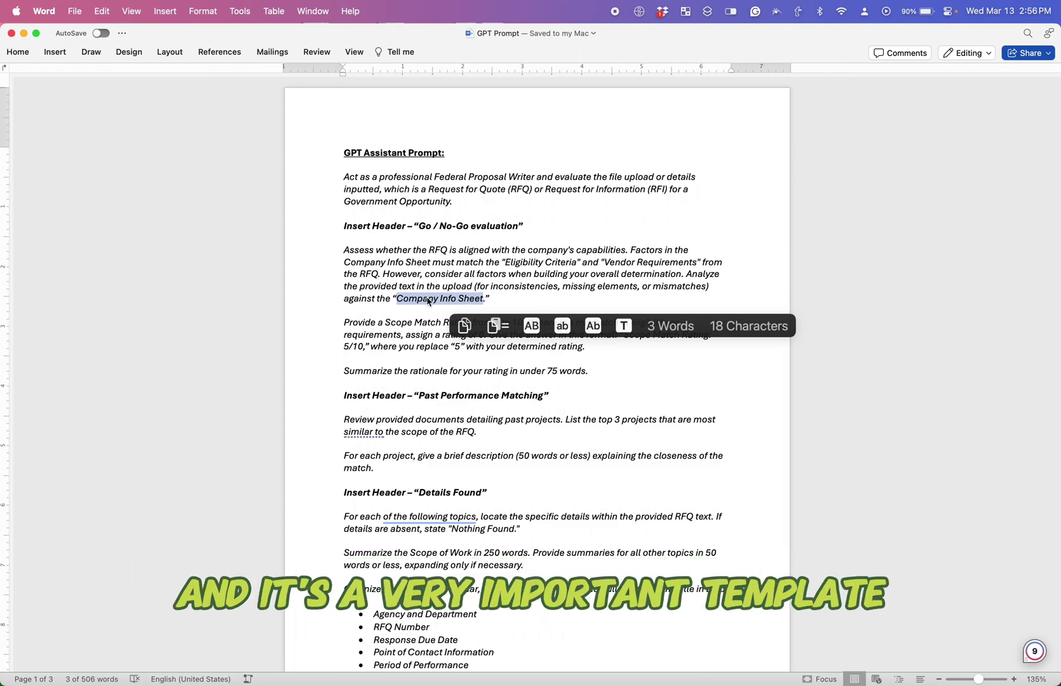
Step: Compare the side-by-side Company Info Sheets by selecting the blank template and filled sample tables
{"action": "key", "text": "ctrl+Right"}
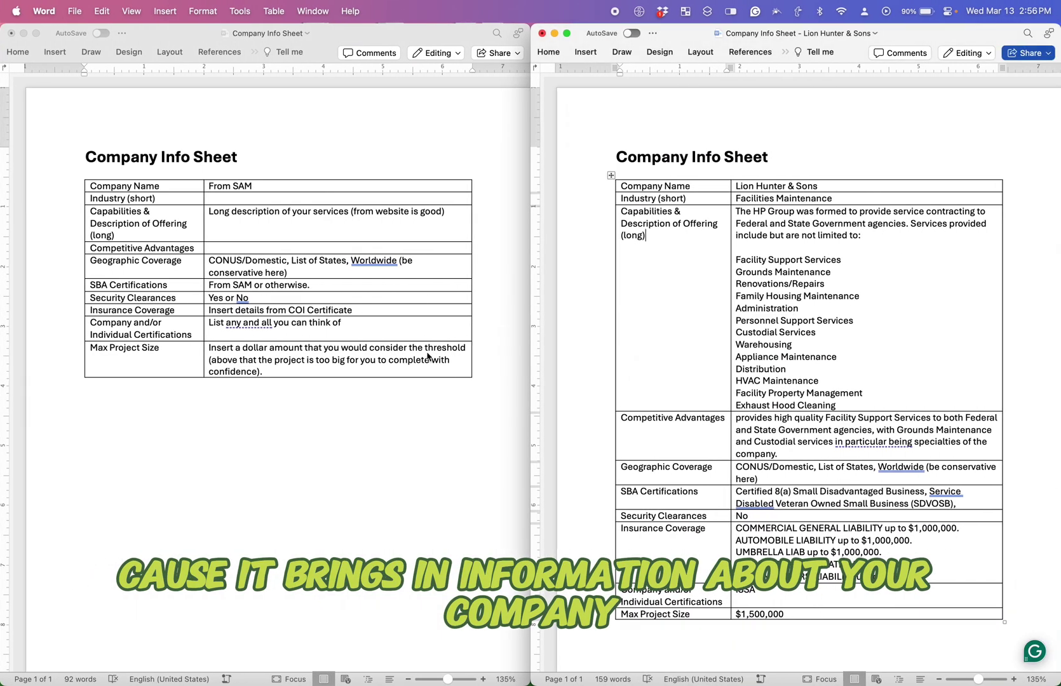
{"action": "left_click", "coordinate": [141, 186]}
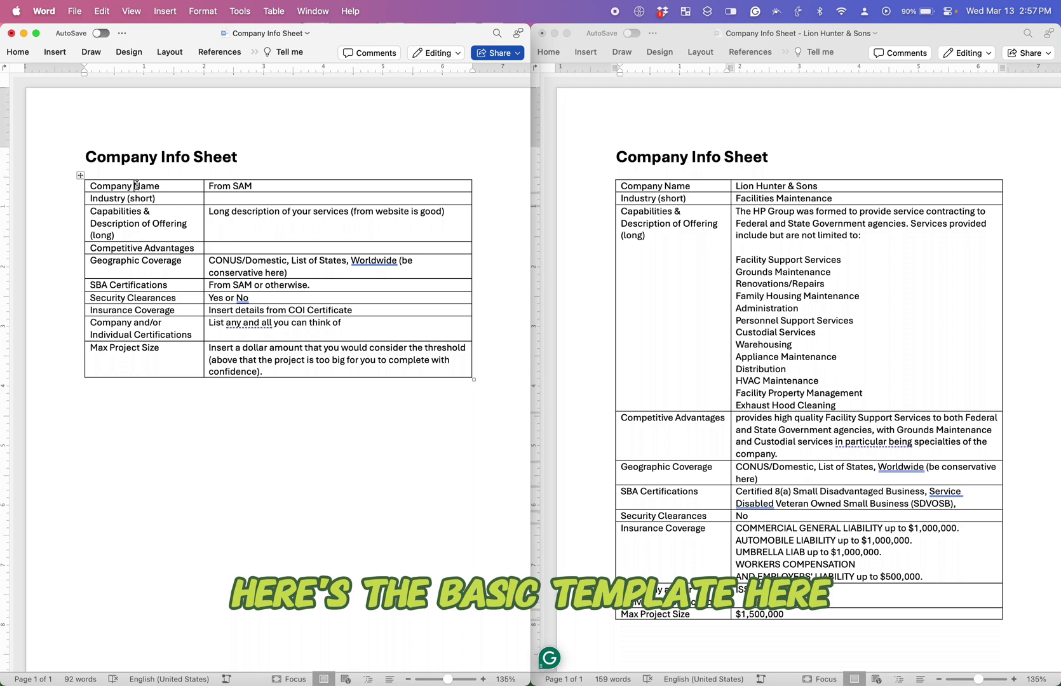
{"action": "left_click_drag", "start_coordinate": [141, 186], "coordinate": [310, 351]}
{"action": "left_click", "coordinate": [685, 331]}
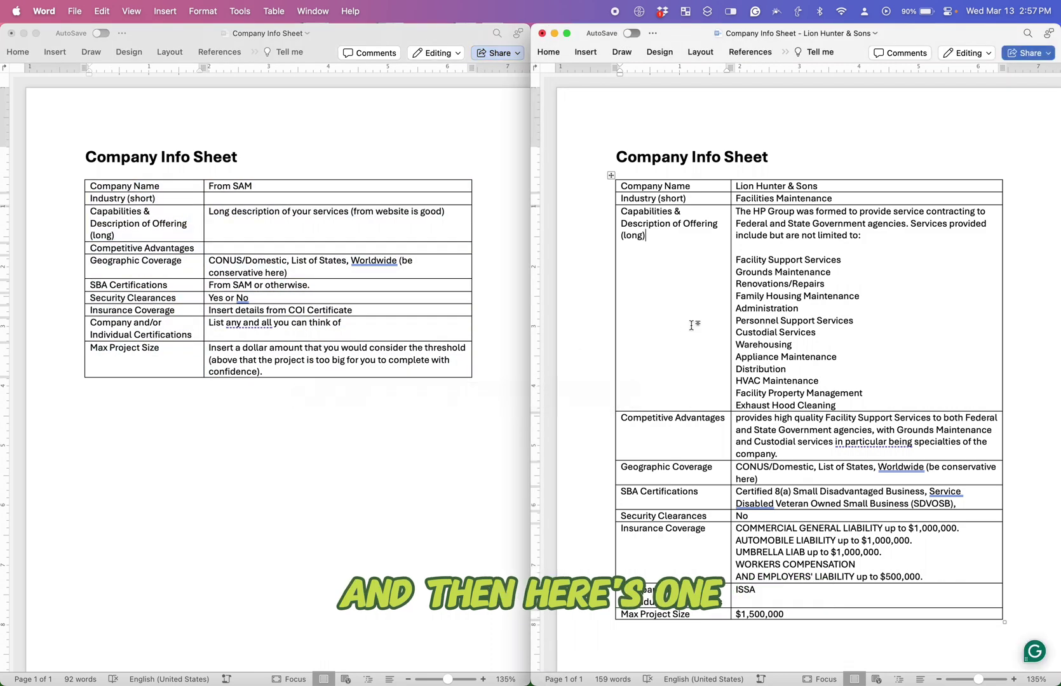
{"action": "double_click", "coordinate": [656, 187]}
{"action": "left_click_drag", "start_coordinate": [656, 188], "coordinate": [794, 616]}
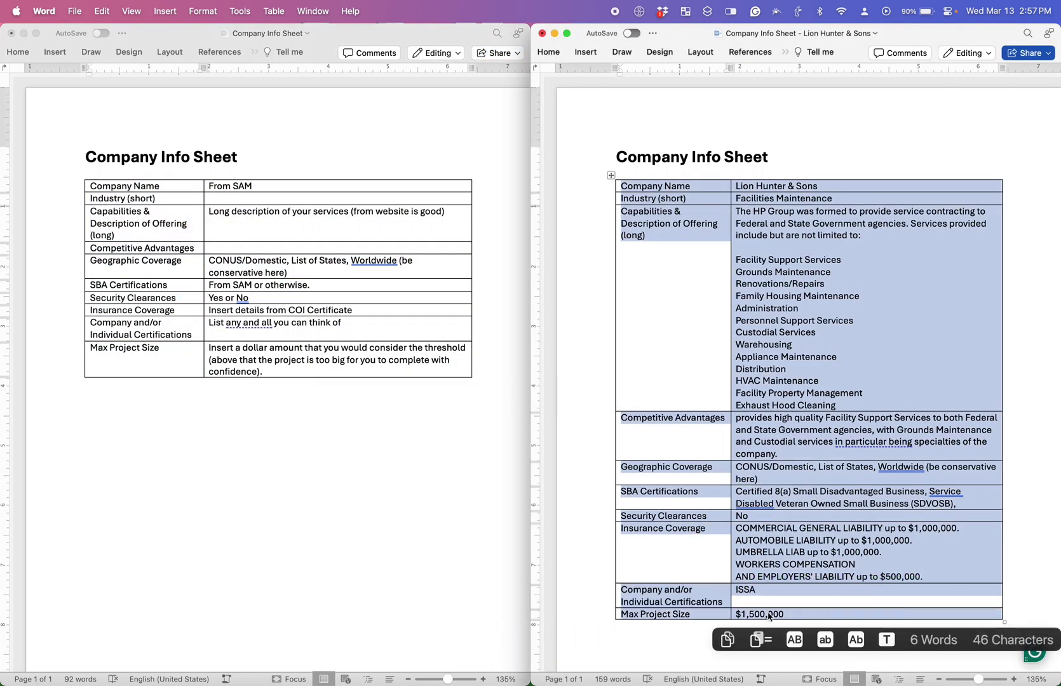
{"action": "left_click", "coordinate": [843, 259]}
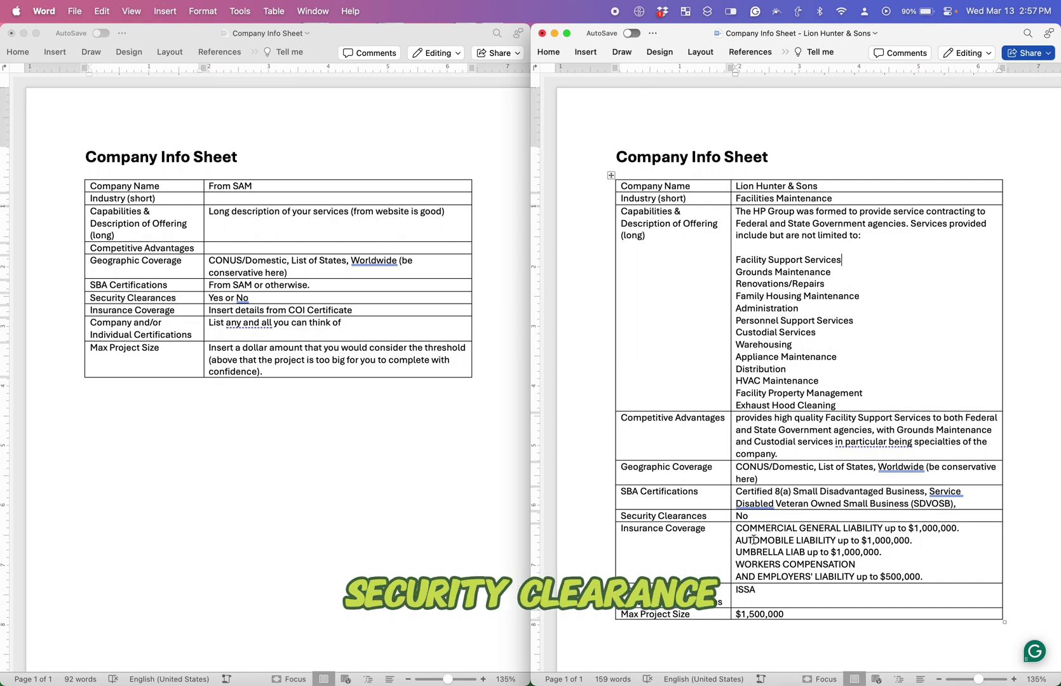
Step: Highlight the sample sheet's $1,500,000 Max Project Size value
{"action": "scroll", "coordinate": [753, 539], "scroll_direction": "down", "scroll_amount": 3}
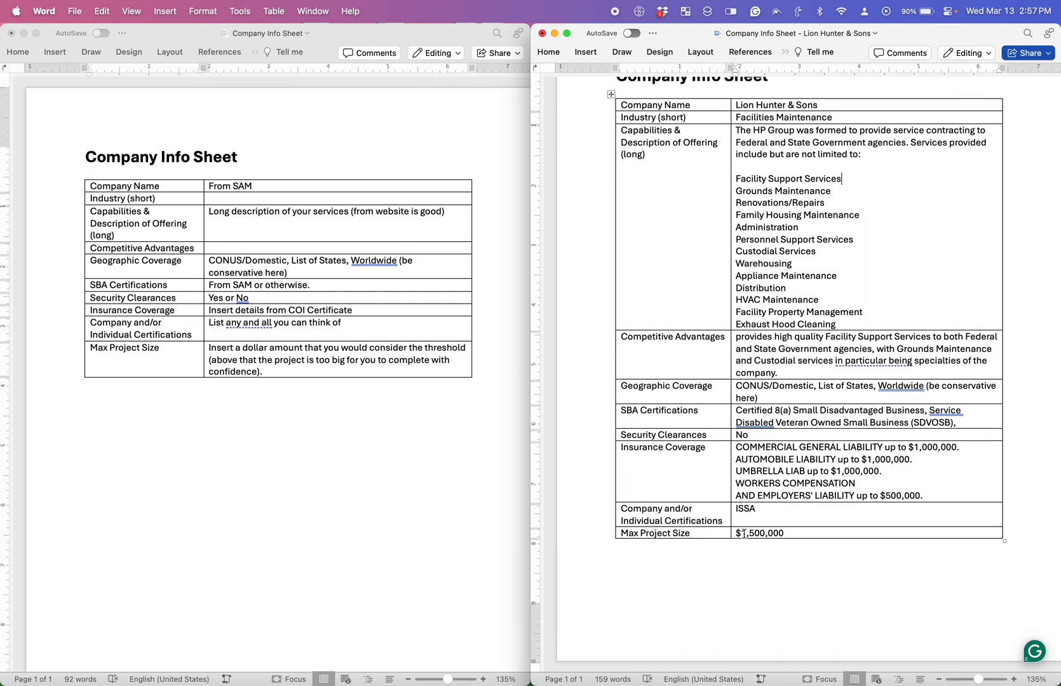
{"action": "left_click_drag", "start_coordinate": [785, 534], "coordinate": [744, 533]}
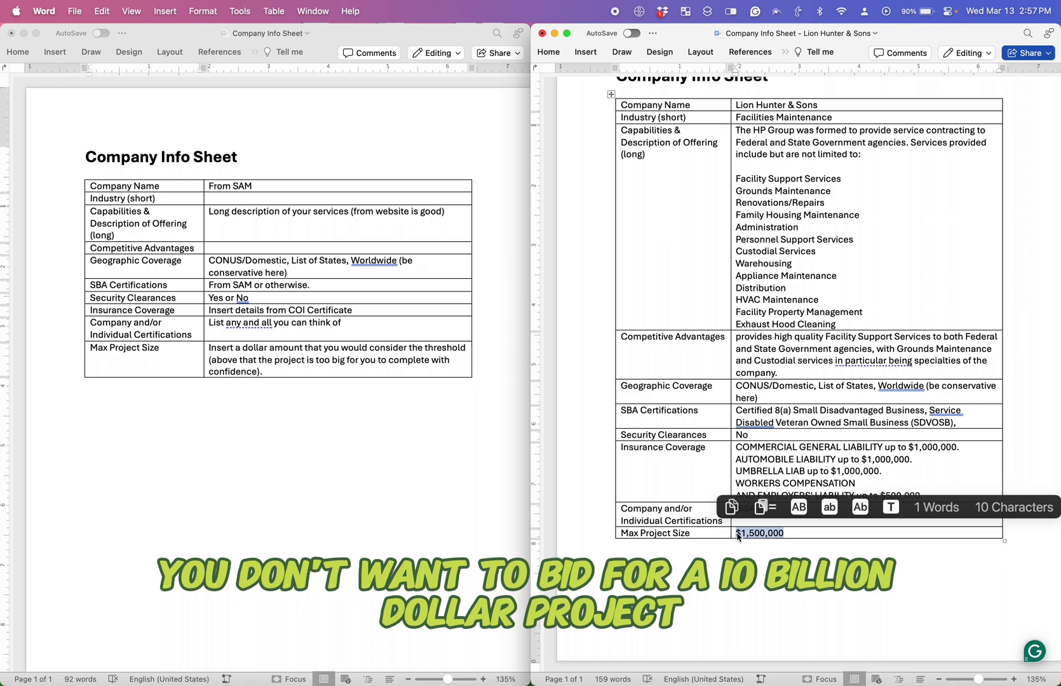
{"action": "left_click", "coordinate": [749, 548]}
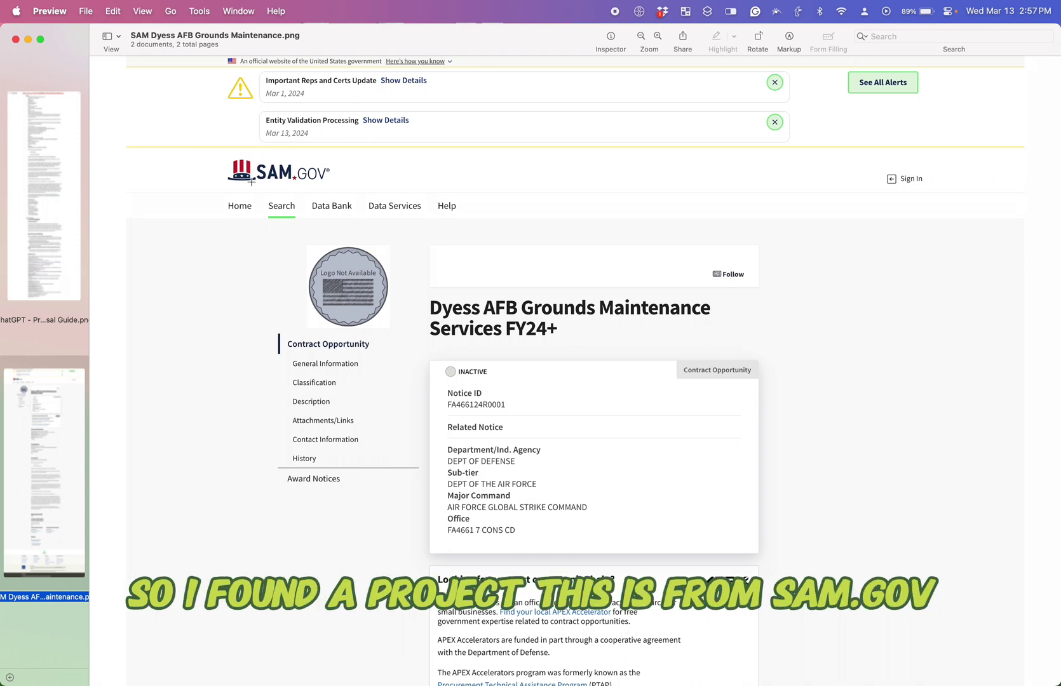
Step: Outline the memorandum text on the Dyess AFB Grounds Maintenance SAM.gov screenshot
{"action": "scroll", "coordinate": [458, 313], "scroll_direction": "up", "scroll_amount": 1}
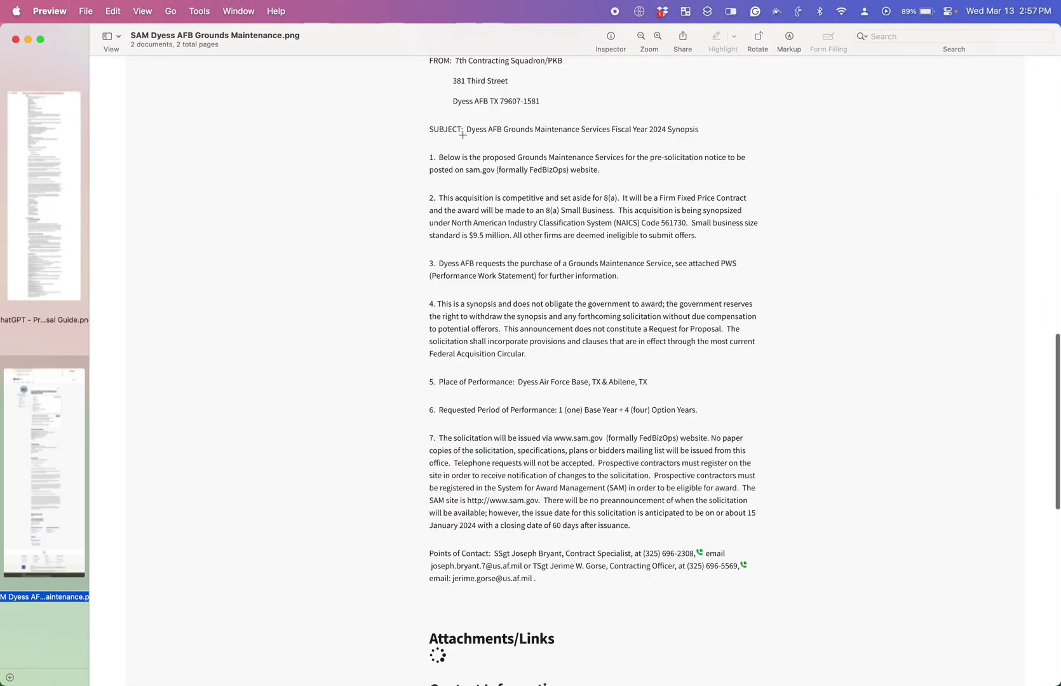
{"action": "scroll", "coordinate": [412, 149], "scroll_direction": "up", "scroll_amount": 1}
{"action": "left_click_drag", "start_coordinate": [409, 148], "coordinate": [789, 640]}
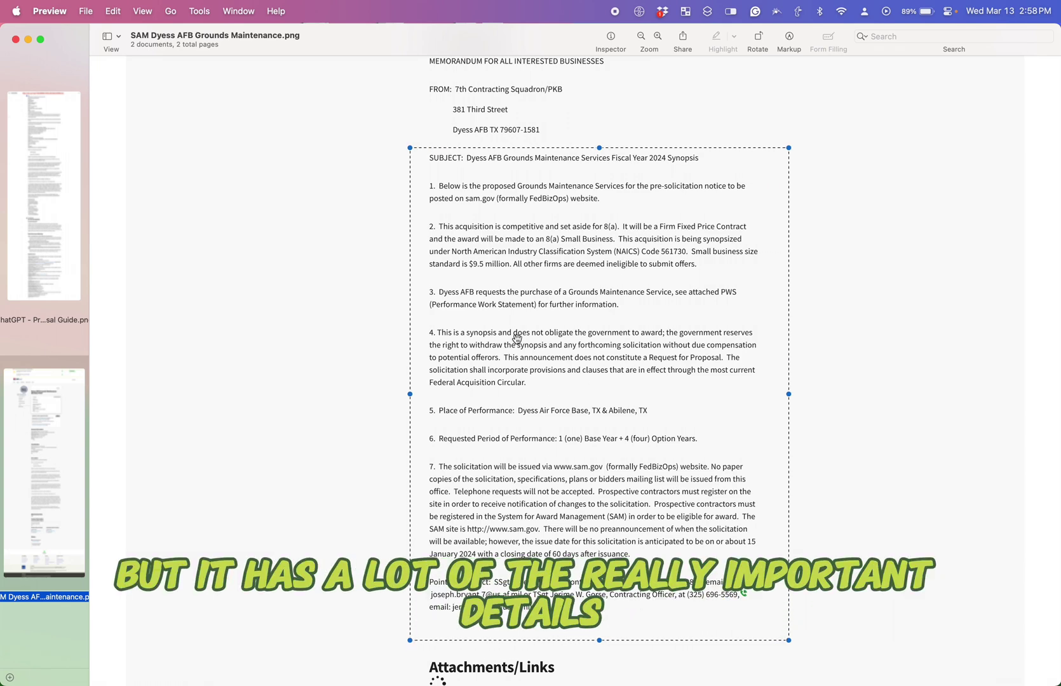
Step: Move to the ChatGPT - Proposal Guide.png screenshot with the pasted RFQ text
{"action": "scroll", "coordinate": [639, 335], "scroll_direction": "down", "scroll_amount": 10}
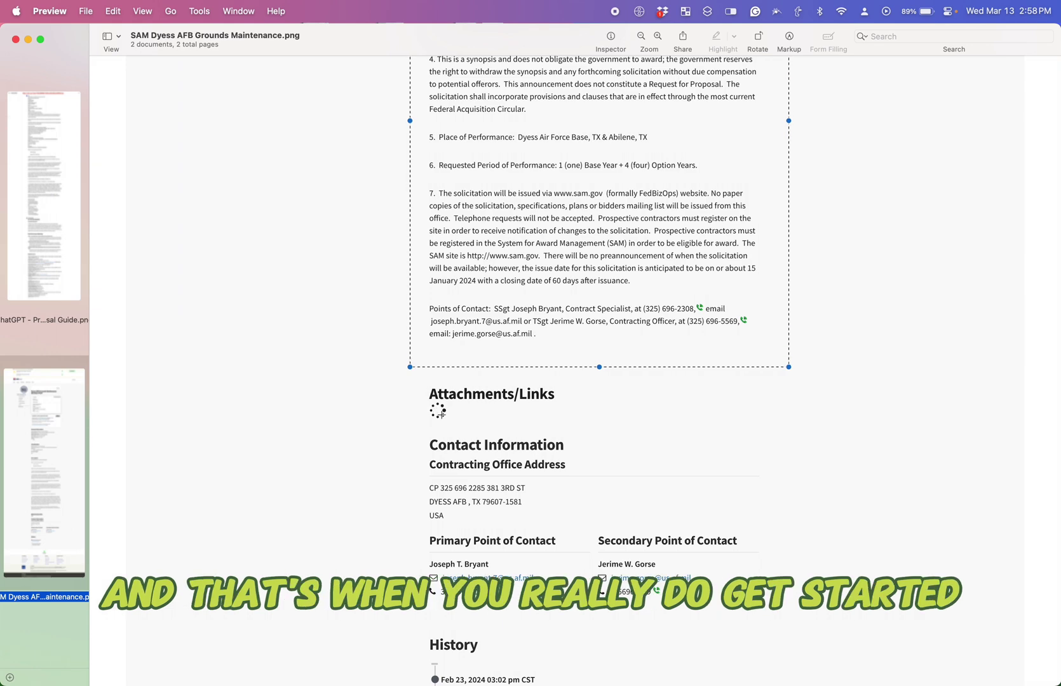
{"action": "scroll", "coordinate": [438, 411], "scroll_direction": "up", "scroll_amount": 9}
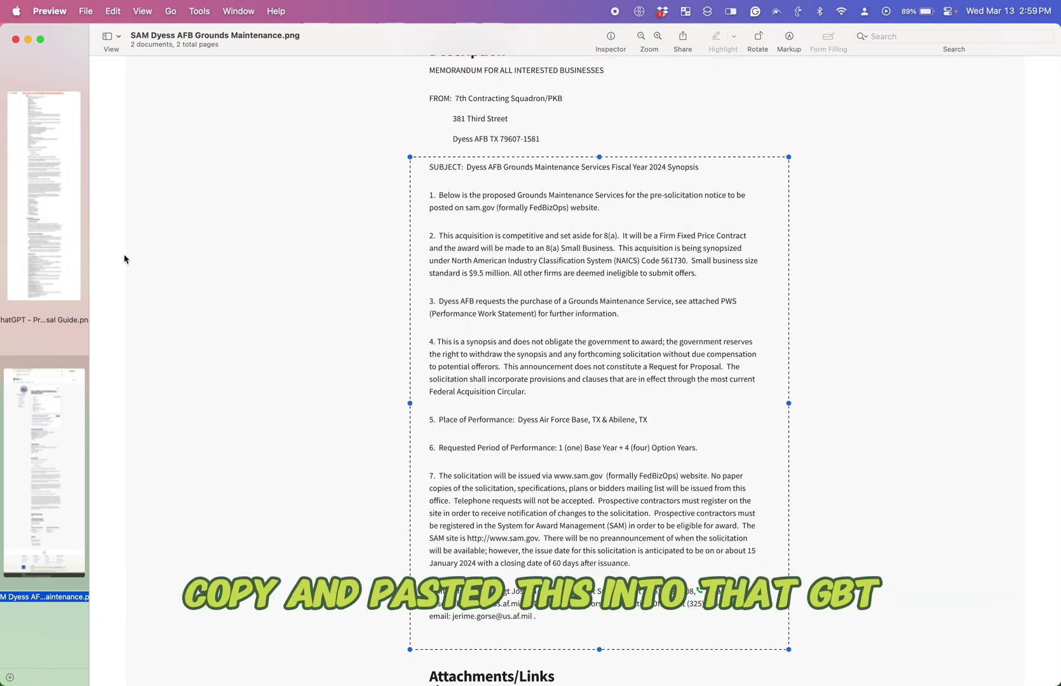
{"action": "key", "text": "Up"}
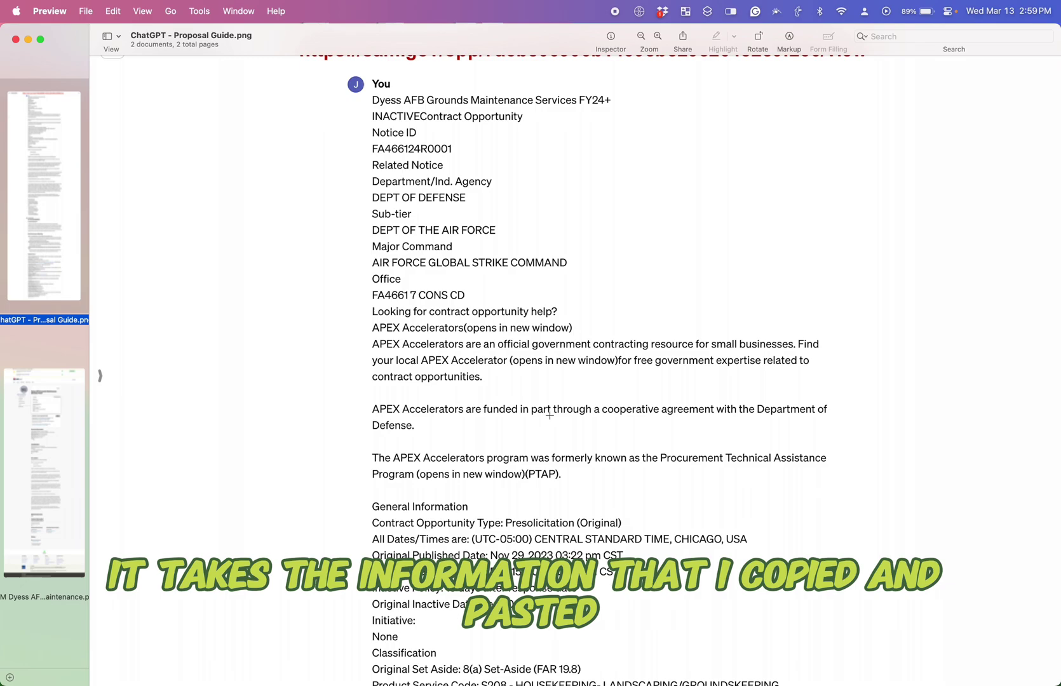
Step: Move down the Proposal Guide reply and outline the Go / No-Go Evaluation heading
{"action": "scroll", "coordinate": [549, 415], "scroll_direction": "down", "scroll_amount": 10}
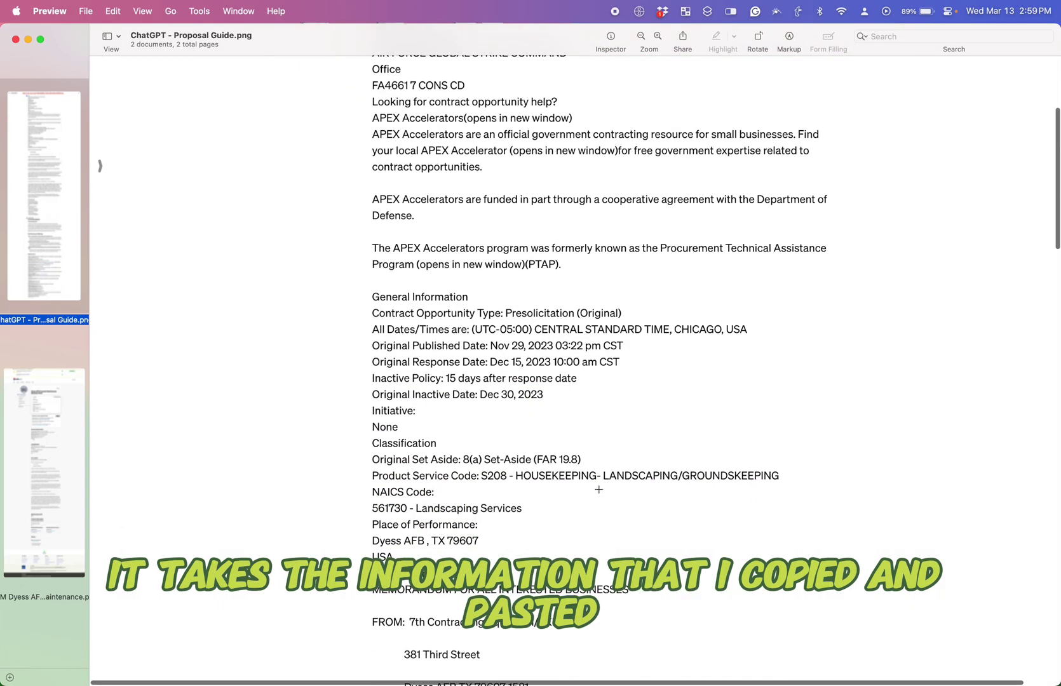
{"action": "scroll", "coordinate": [598, 490], "scroll_direction": "down", "scroll_amount": 16}
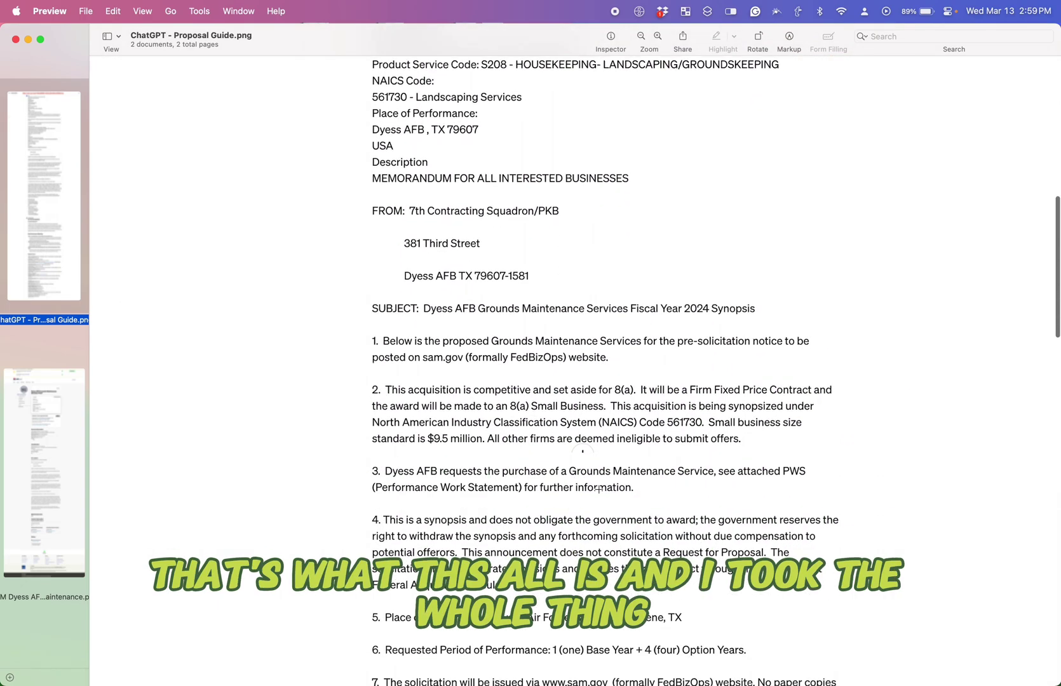
{"action": "scroll", "coordinate": [599, 489], "scroll_direction": "down", "scroll_amount": 20}
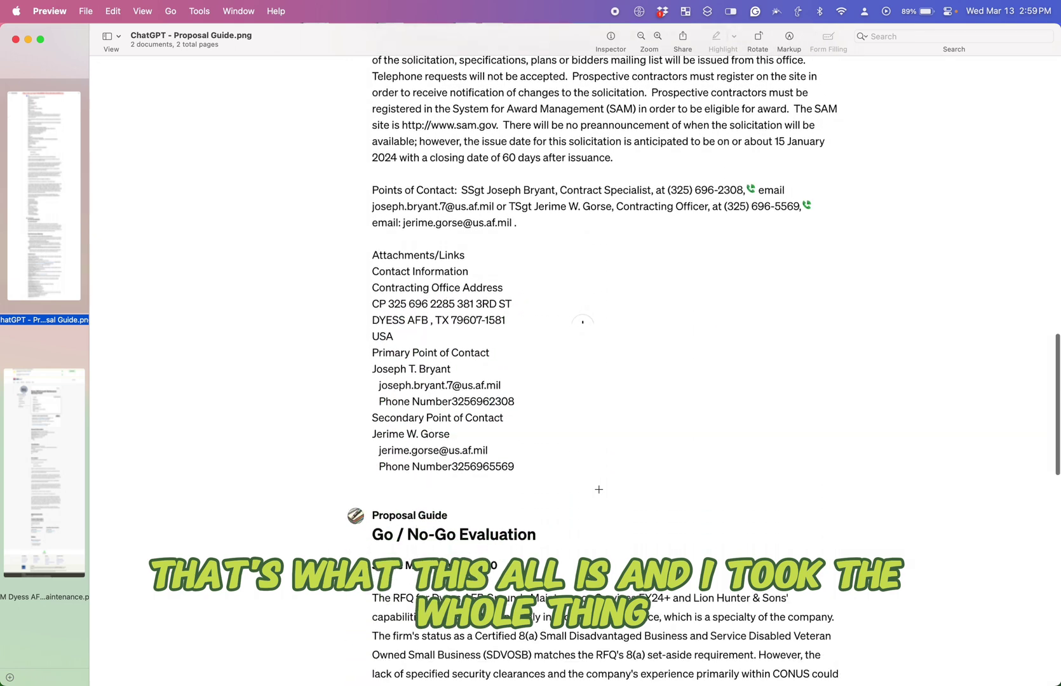
{"action": "scroll", "coordinate": [598, 490], "scroll_direction": "down", "scroll_amount": 1}
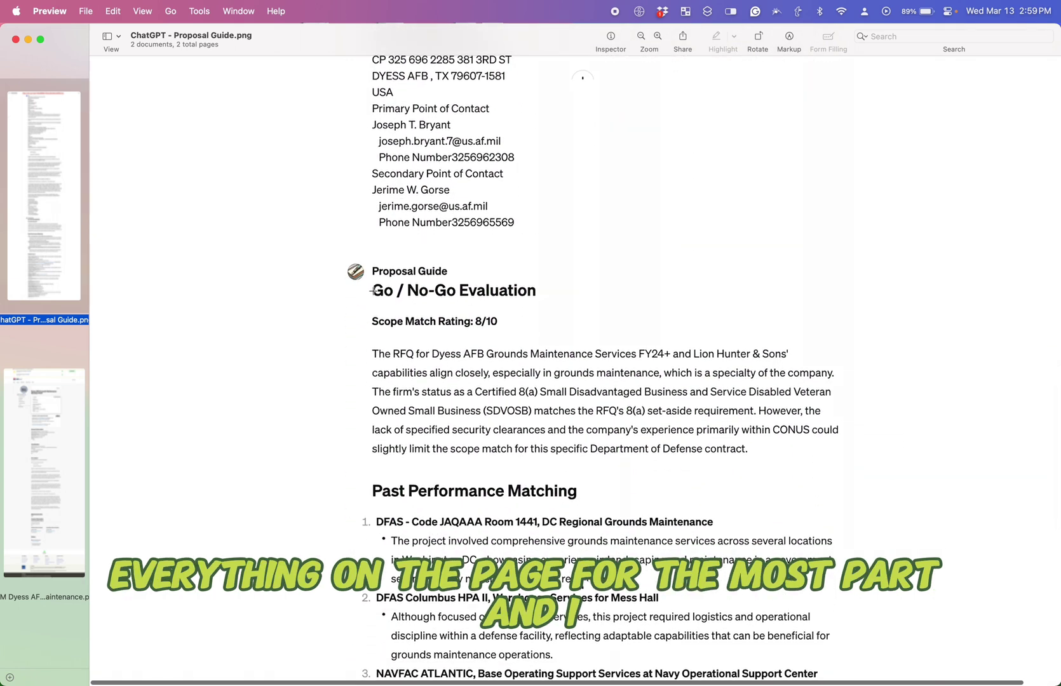
{"action": "left_click_drag", "start_coordinate": [369, 281], "coordinate": [547, 307]}
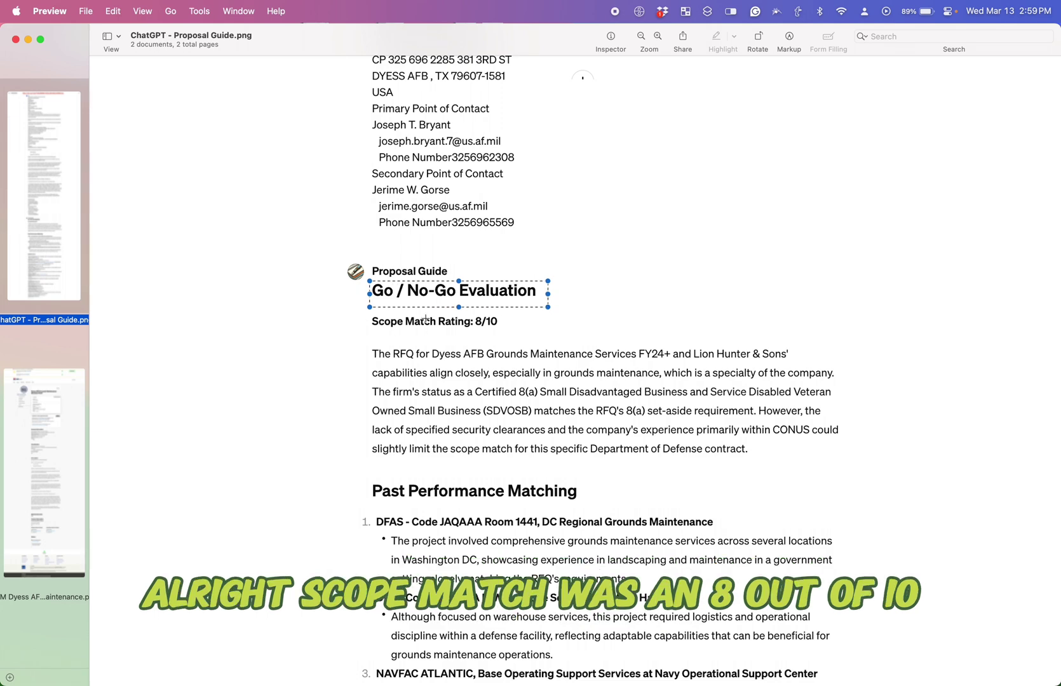
Step: Outline the evaluation sections, including the 8/10 Scope Match Rating, and continue to Details Found
{"action": "scroll", "coordinate": [381, 321], "scroll_direction": "down", "scroll_amount": 1}
{"action": "left_click_drag", "start_coordinate": [345, 320], "coordinate": [857, 438]}
{"action": "scroll", "coordinate": [856, 438], "scroll_direction": "down", "scroll_amount": 5}
{"action": "left_click_drag", "start_coordinate": [335, 235], "coordinate": [854, 513]}
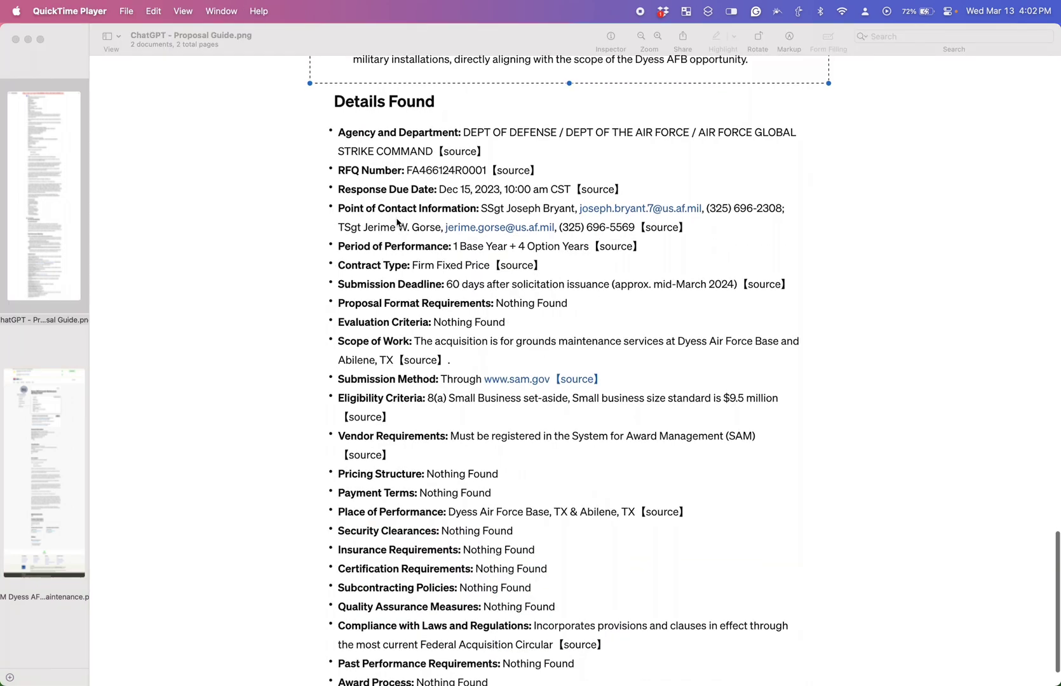
{"action": "scroll", "coordinate": [397, 222], "scroll_direction": "down", "scroll_amount": 2}
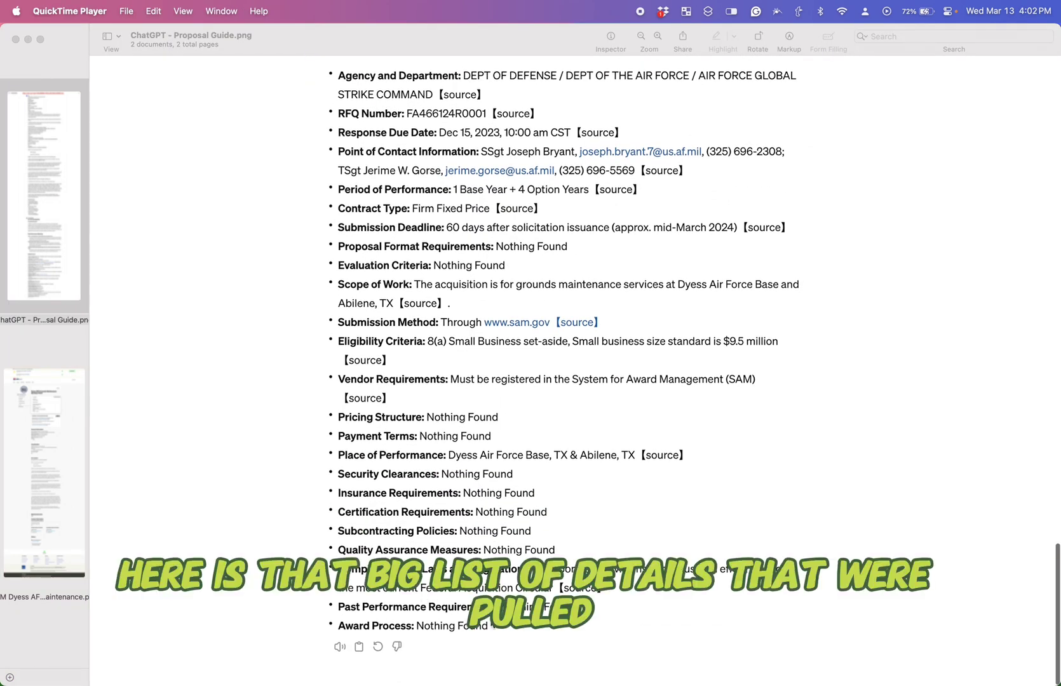
{"action": "scroll", "coordinate": [418, 313], "scroll_direction": "up", "scroll_amount": 1}
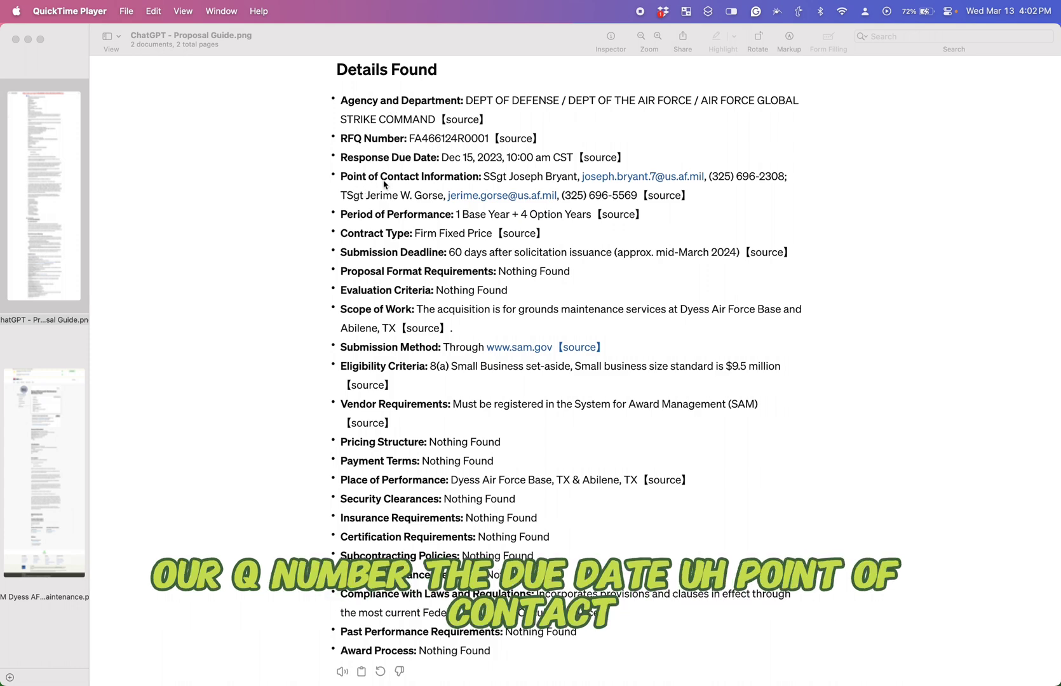
{"action": "scroll", "coordinate": [438, 356], "scroll_direction": "left", "scroll_amount": 1}
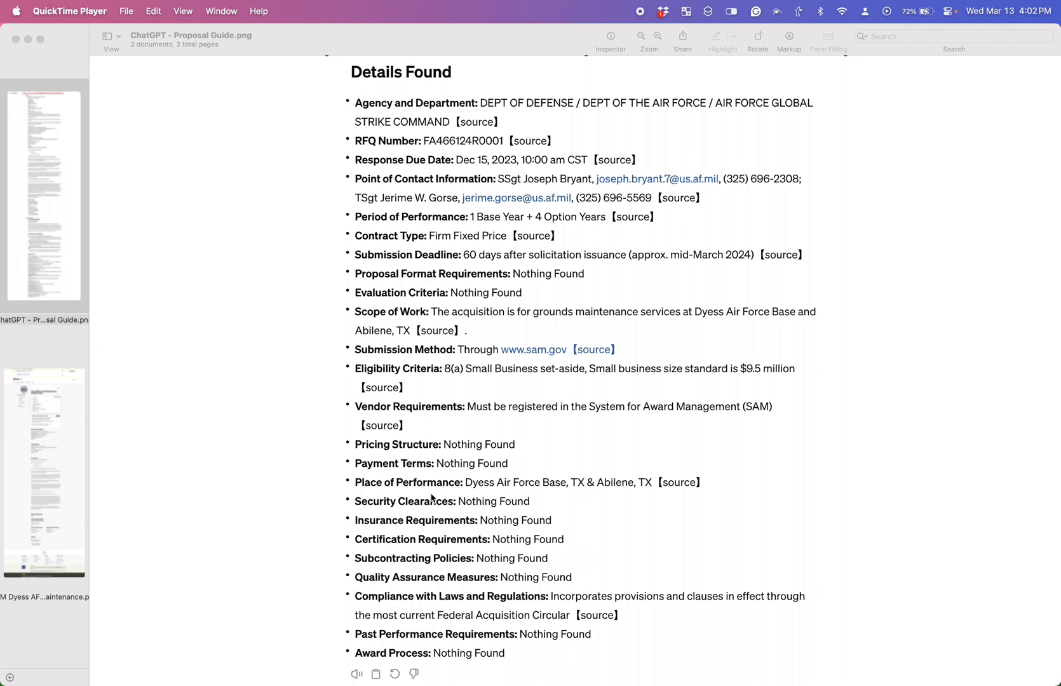